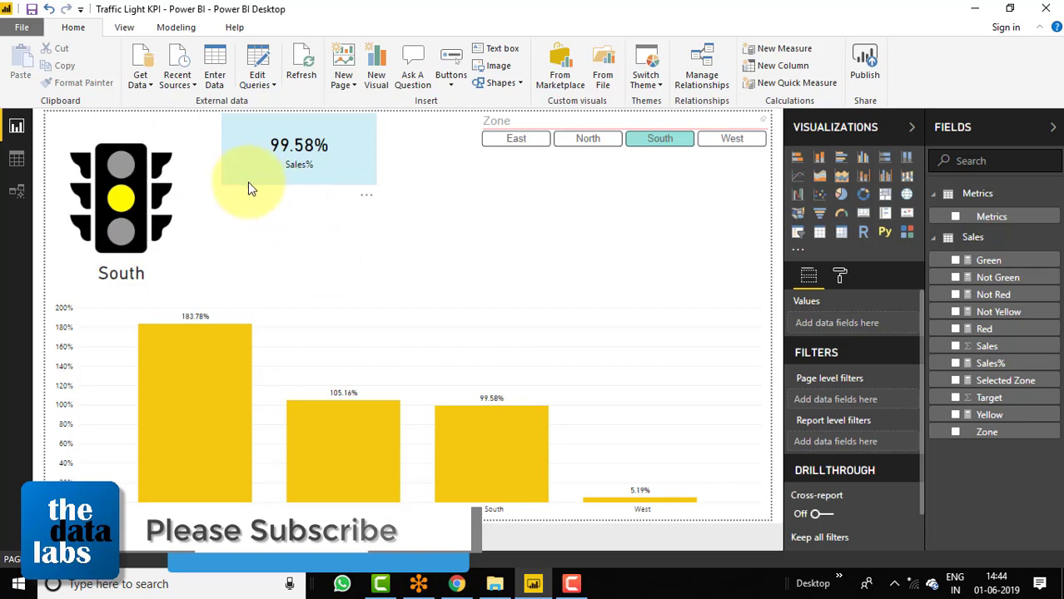
# - Check the Sales table data, then go back to the report and show the Sales% formula
pyautogui.click(14, 167)
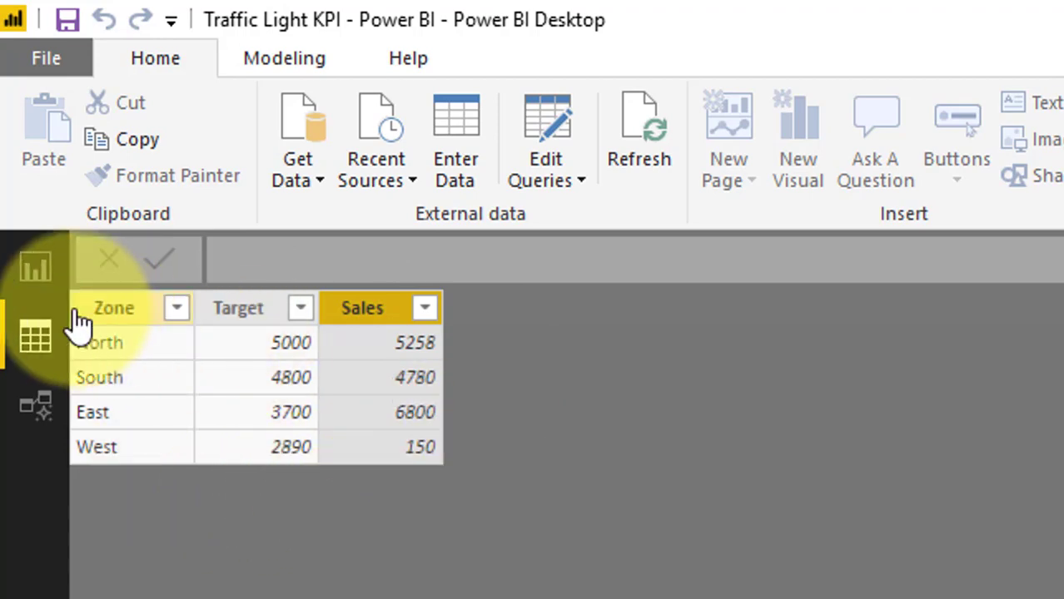
pyautogui.click(37, 273)
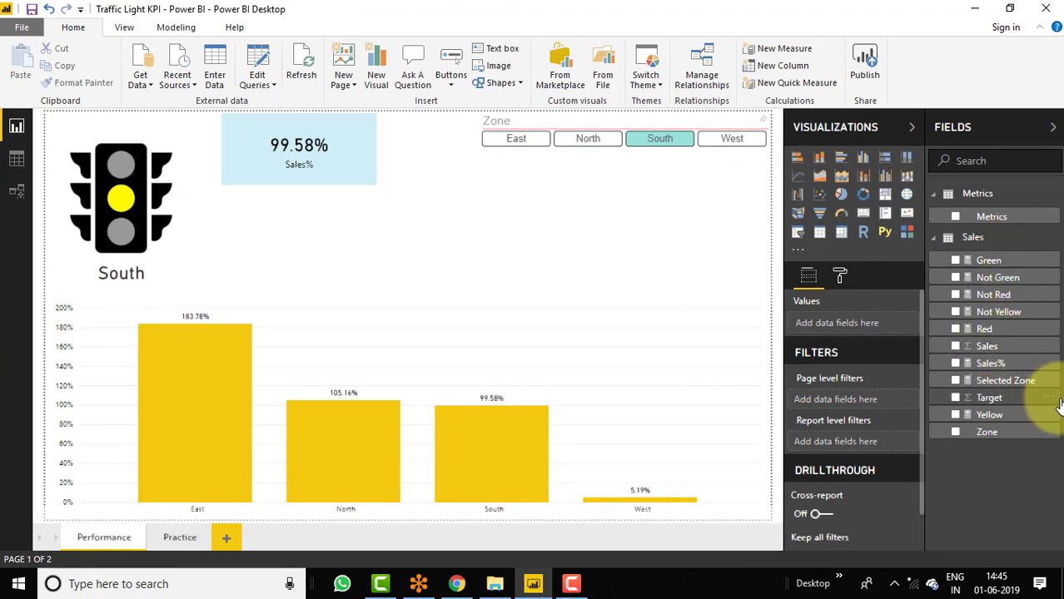
pyautogui.click(992, 363)
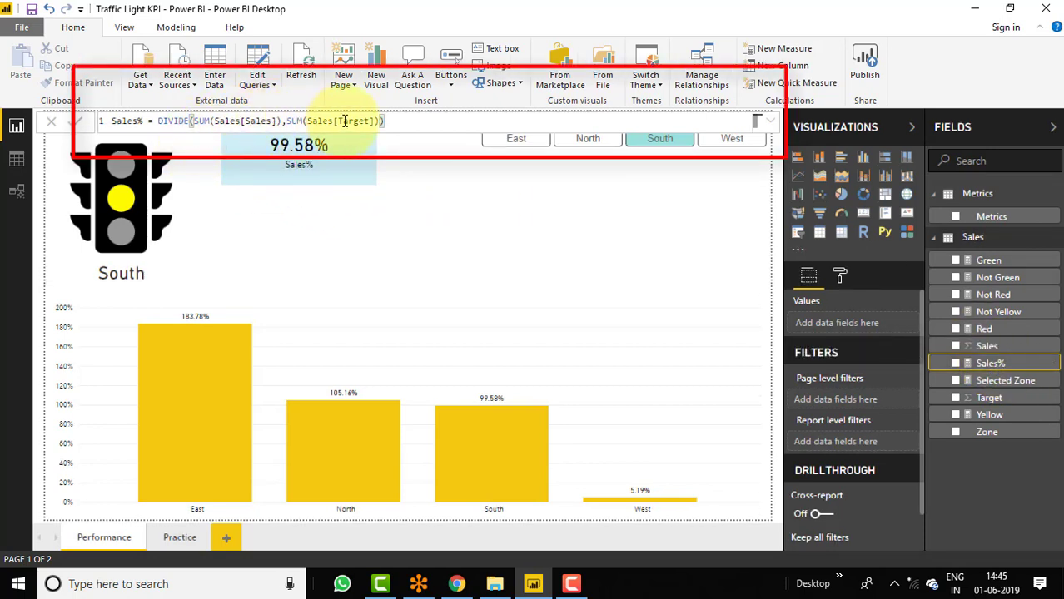
# - Show Selected Zone's formula SELECTEDVALUE(Sales[Zone], "Overall"), highlighting the Zone column and Overall fallback
pyautogui.click(1015, 386)
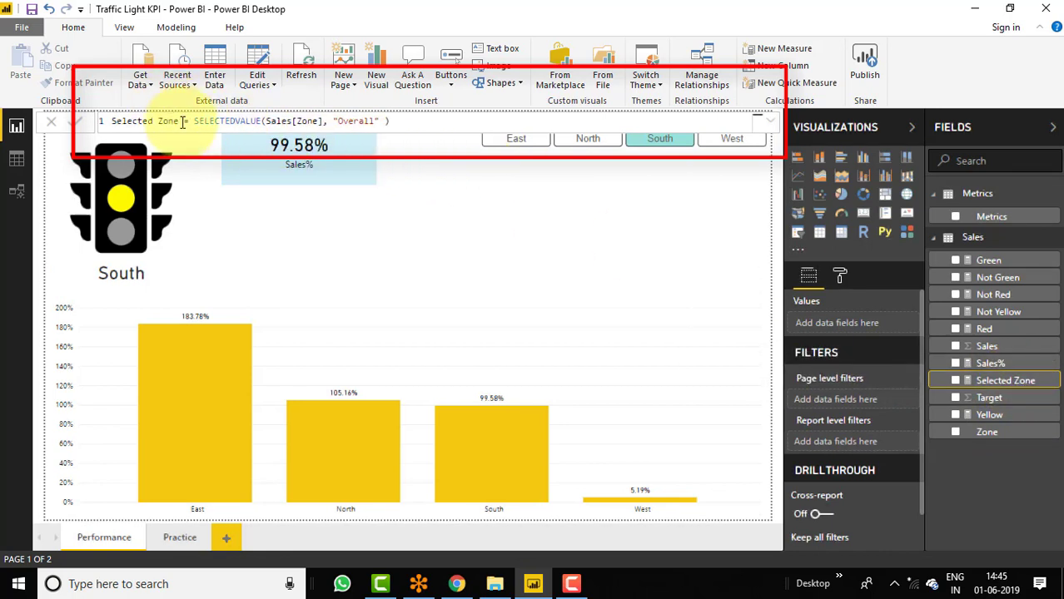
pyautogui.click(299, 121)
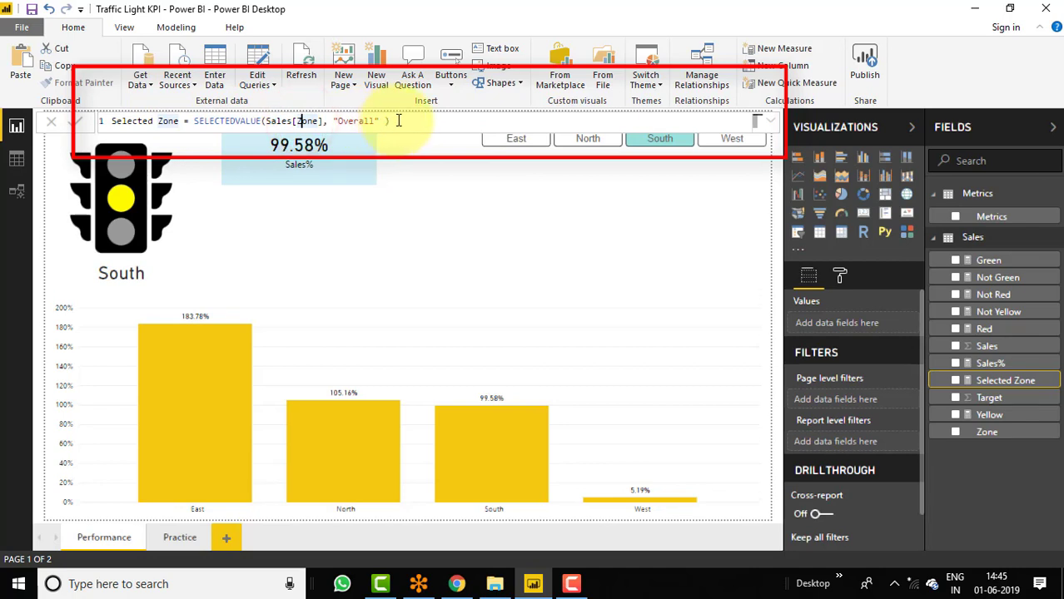
pyautogui.doubleClick(358, 121)
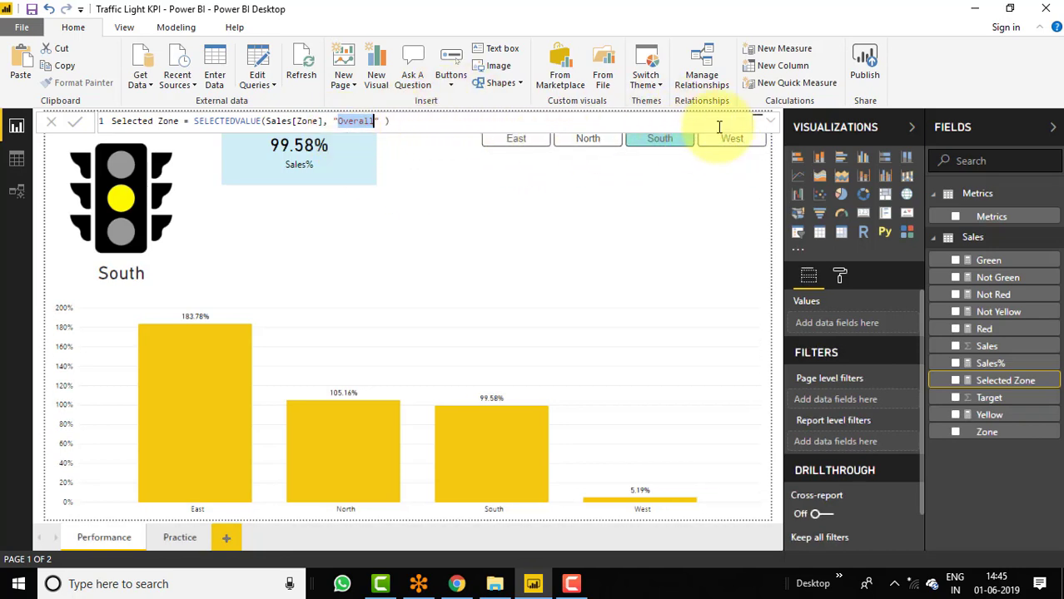
pyautogui.click(591, 221)
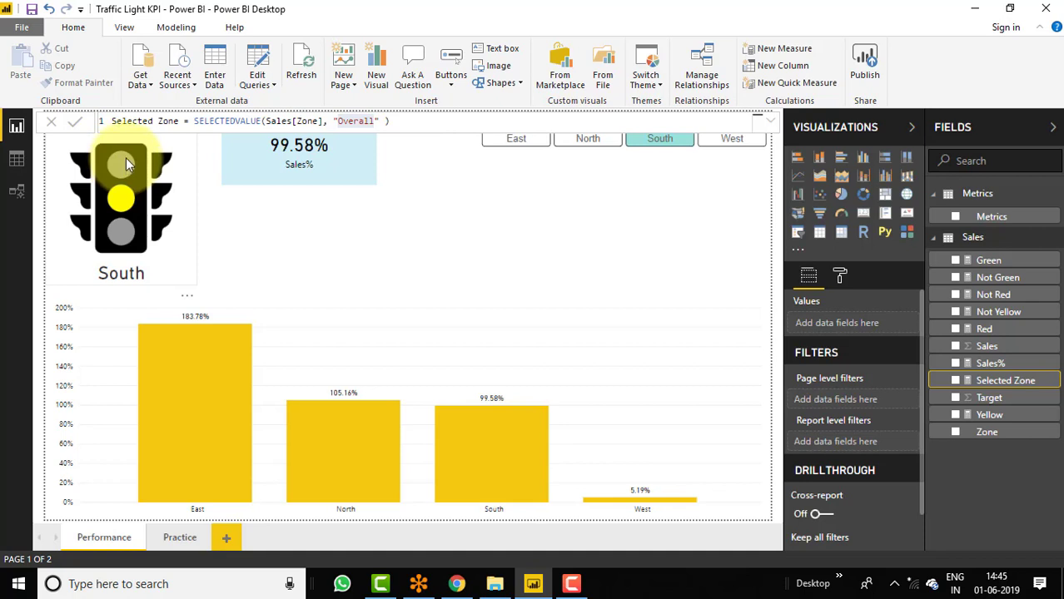
pyautogui.click(474, 203)
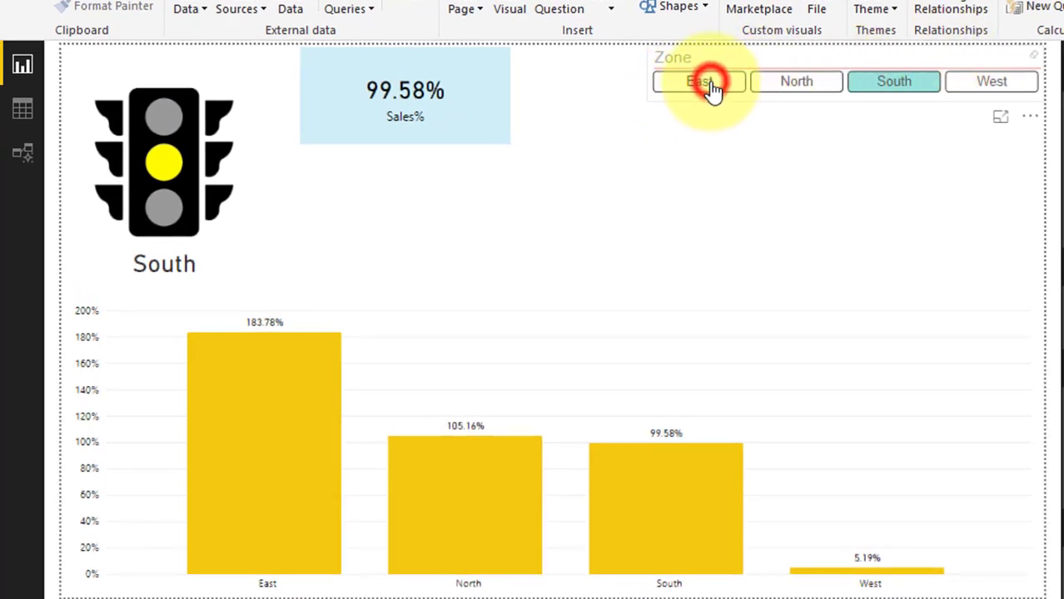
# - Filter the Zone slicer to East, then South, then West, where the light turns red at 5.19%
pyautogui.click(710, 84)
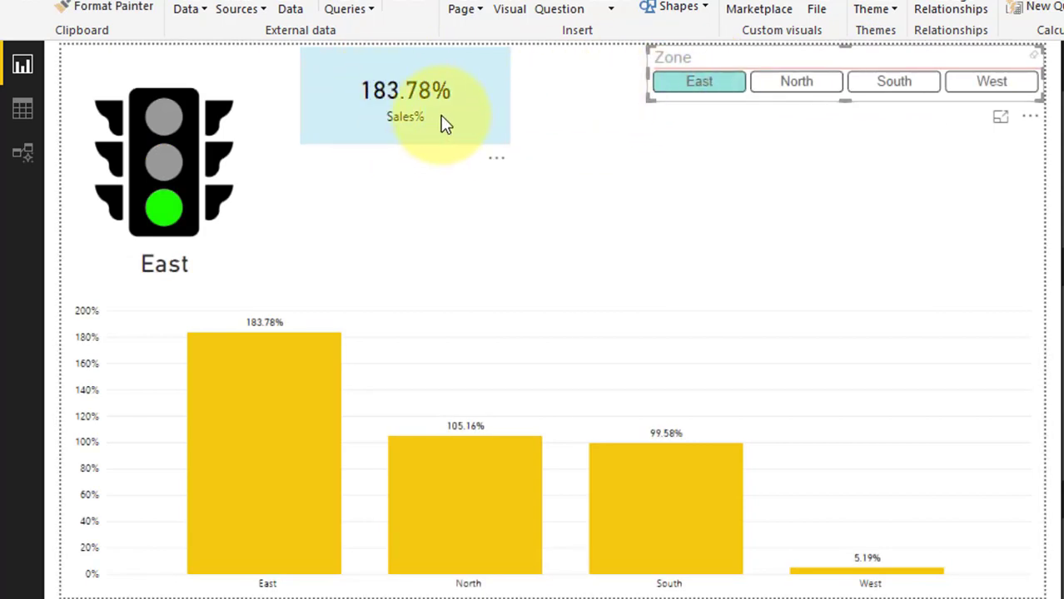
pyautogui.moveTo(425, 113)
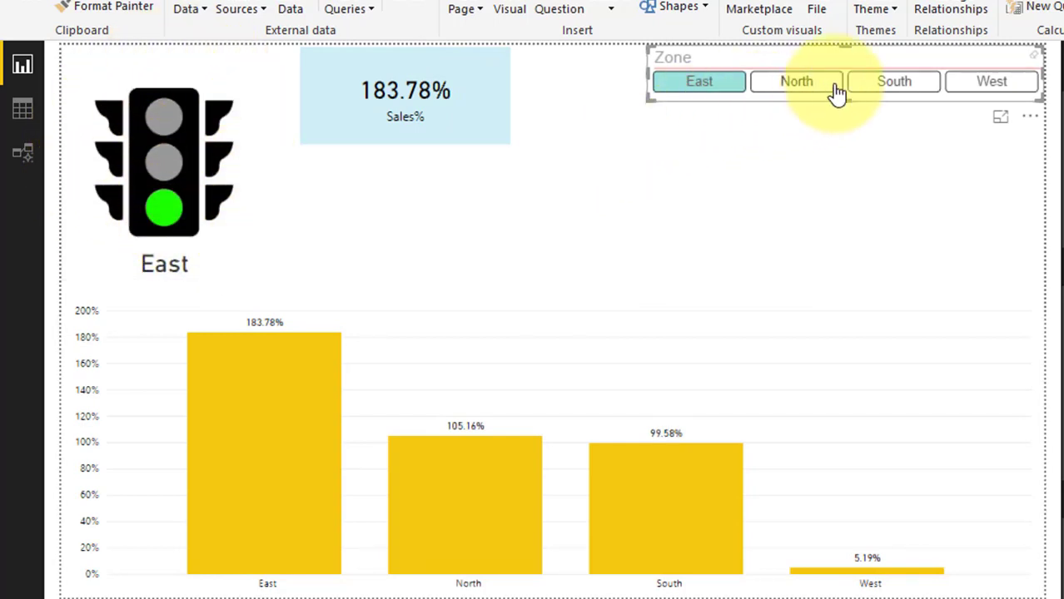
pyautogui.click(871, 81)
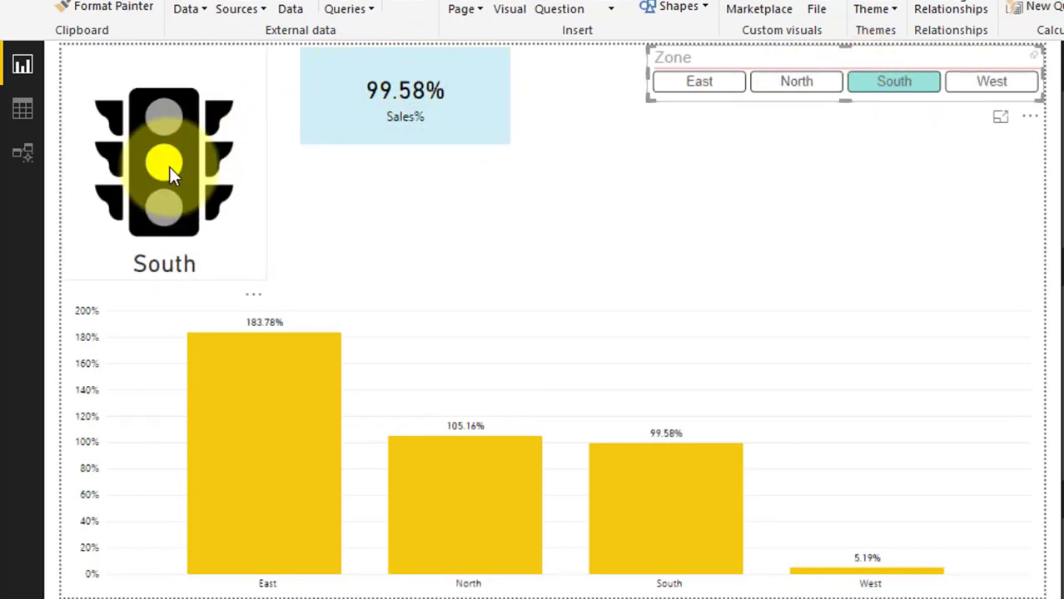
pyautogui.click(976, 89)
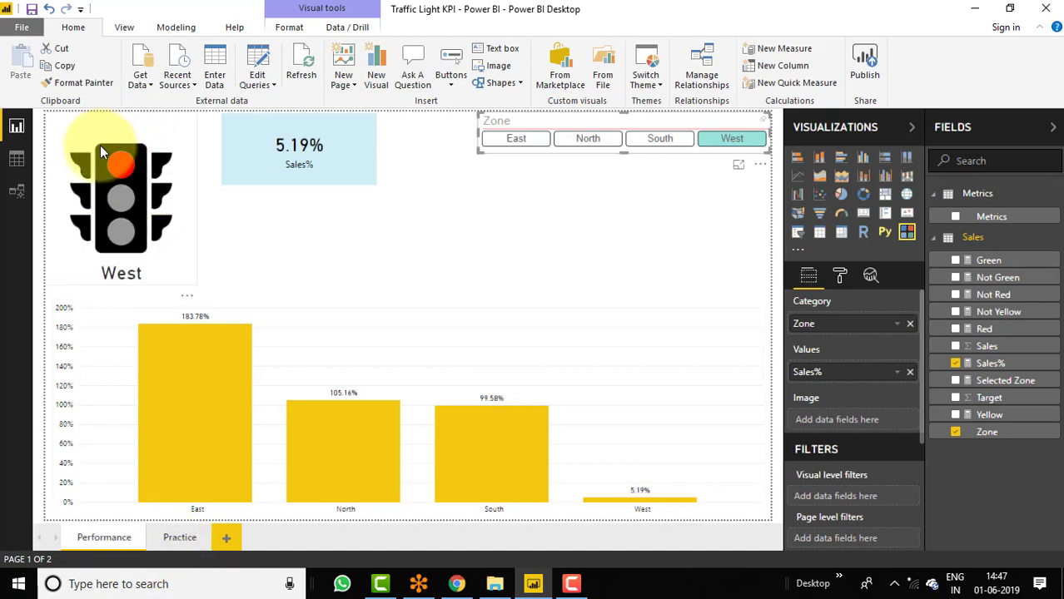
# - Switch to the Practice page and collapse the Sales table's field list
pyautogui.click(163, 538)
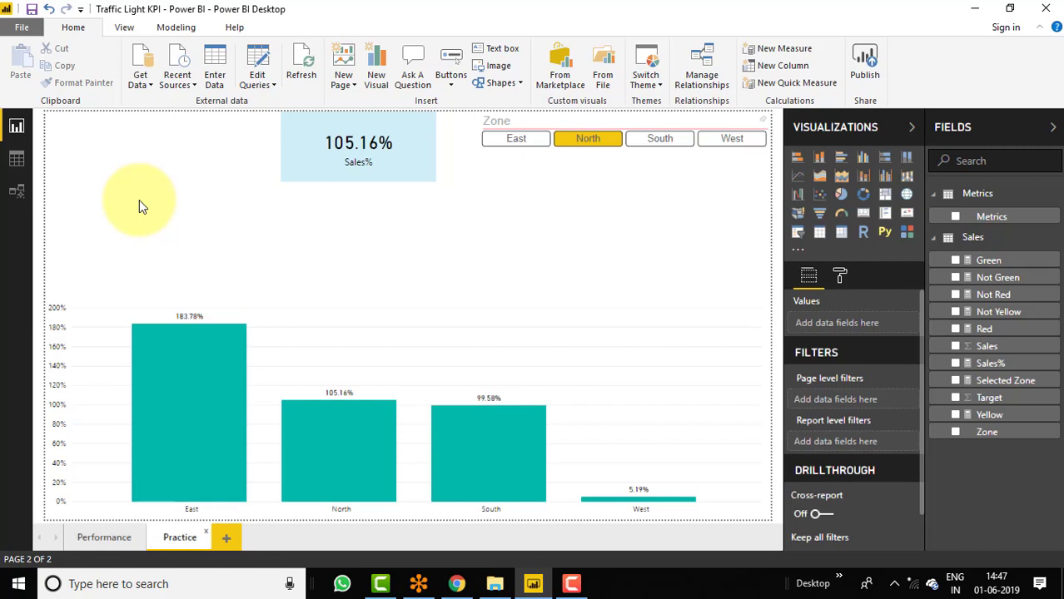
pyautogui.click(936, 240)
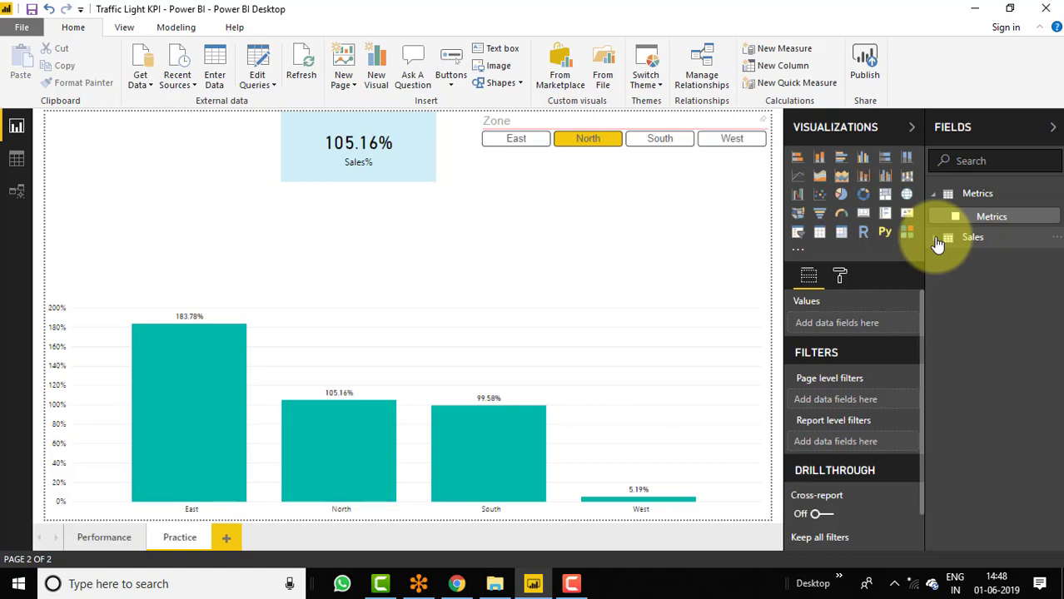
# - Create the measure Red_1=if(Sales[Sales%]<=.20,1,0) in the Metrics table
pyautogui.rightClick(963, 193)
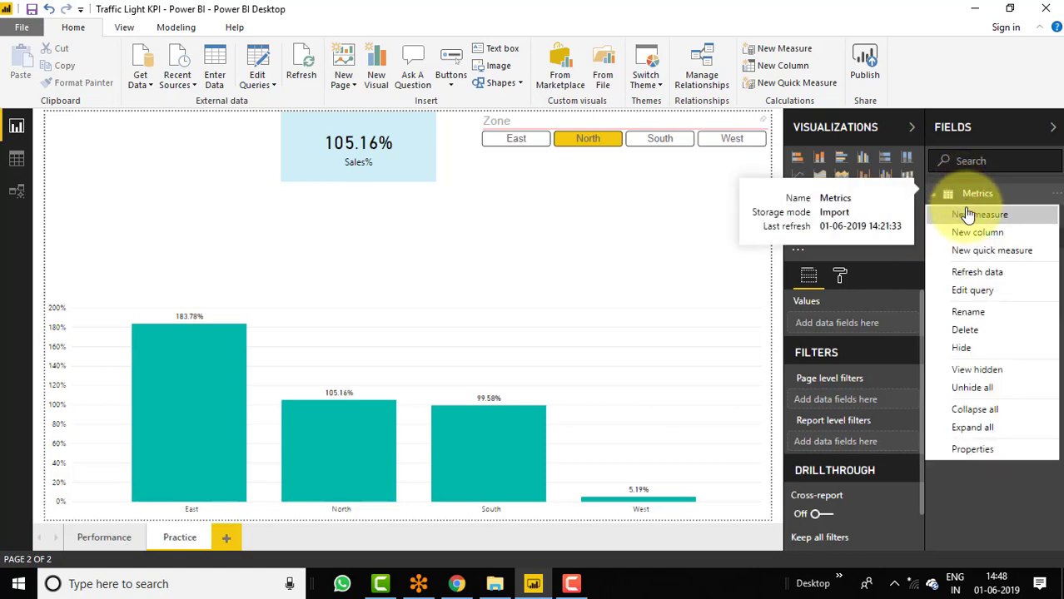
pyautogui.click(966, 215)
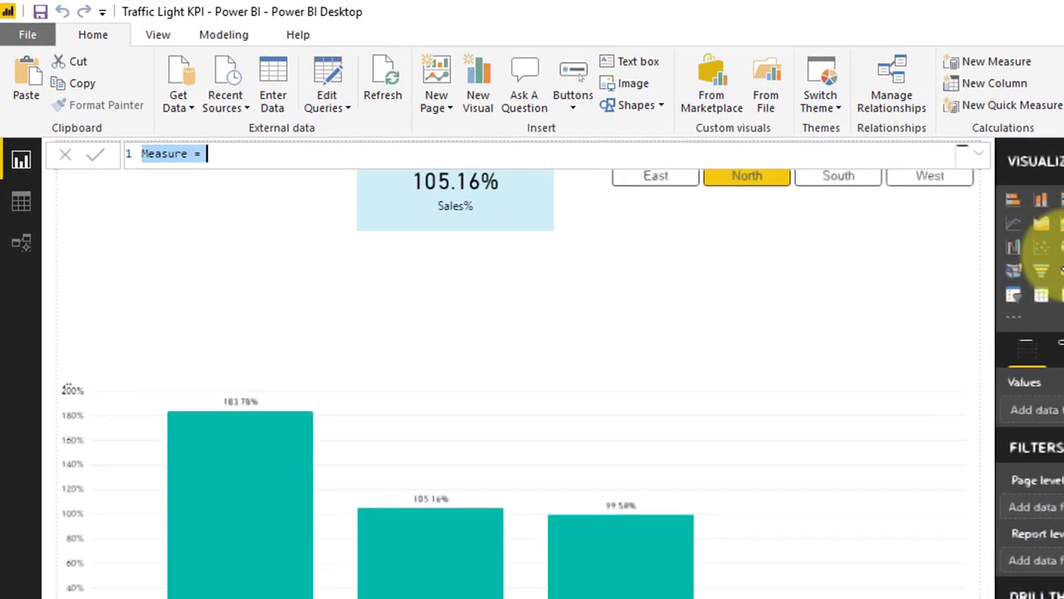
pyautogui.write('Red')
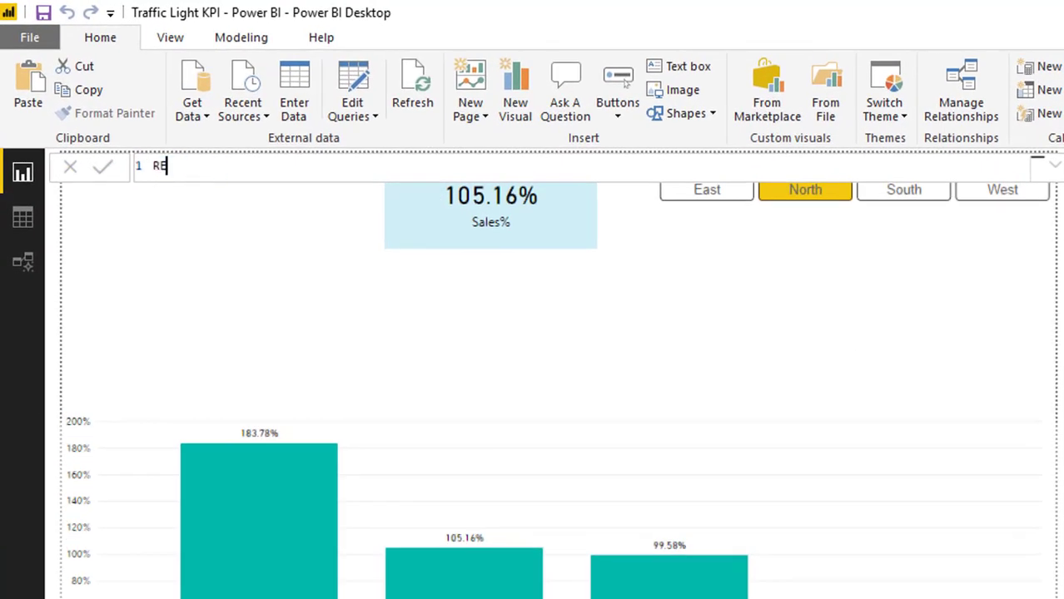
pyautogui.press('BackSpace')
pyautogui.press('BackSpace')
pyautogui.write('ed_1')
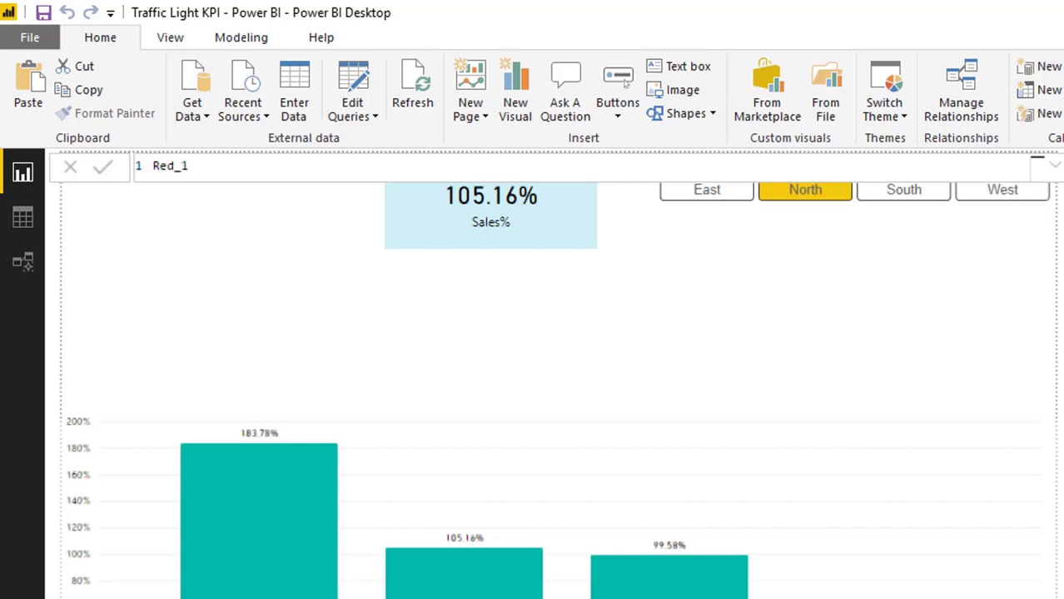
pyautogui.write('=if(')
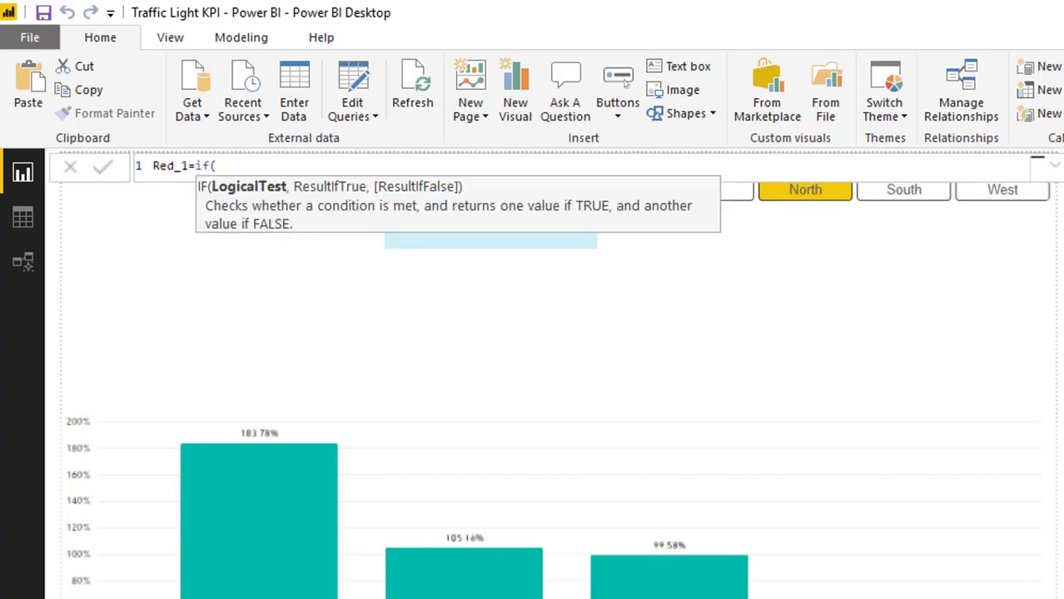
pyautogui.write('sale')
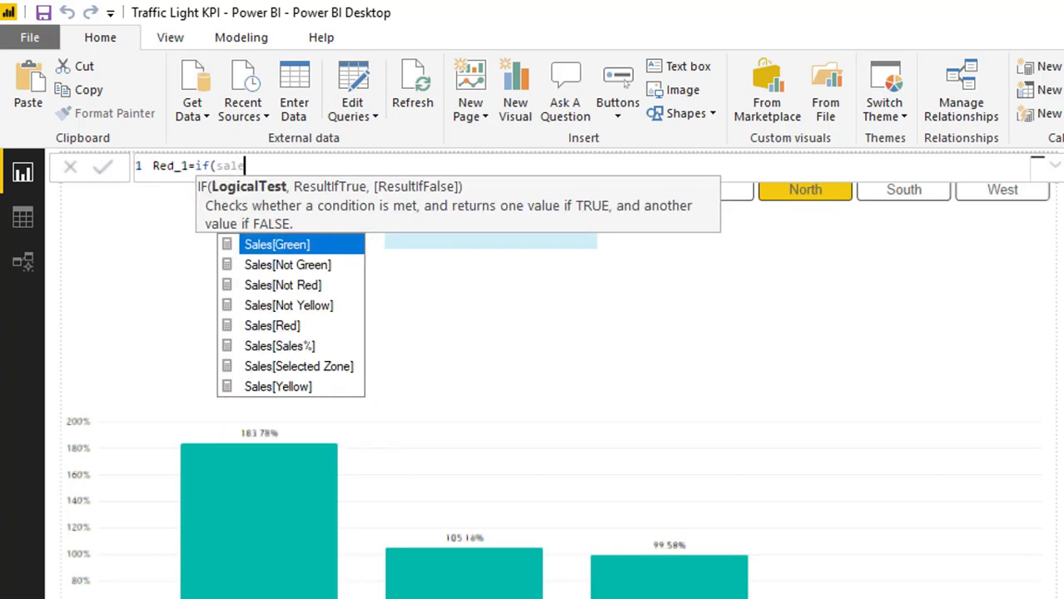
pyautogui.press('Down')
pyautogui.press('Down')
pyautogui.press('Down')
pyautogui.press('Down')
pyautogui.press('Down')
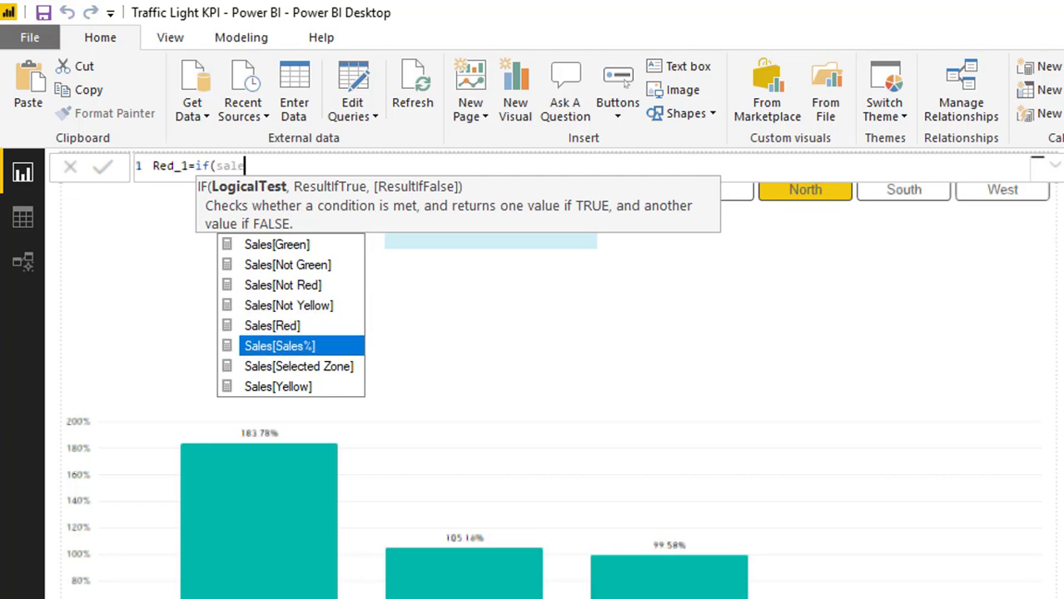
pyautogui.press('Tab')
pyautogui.write('<=20')
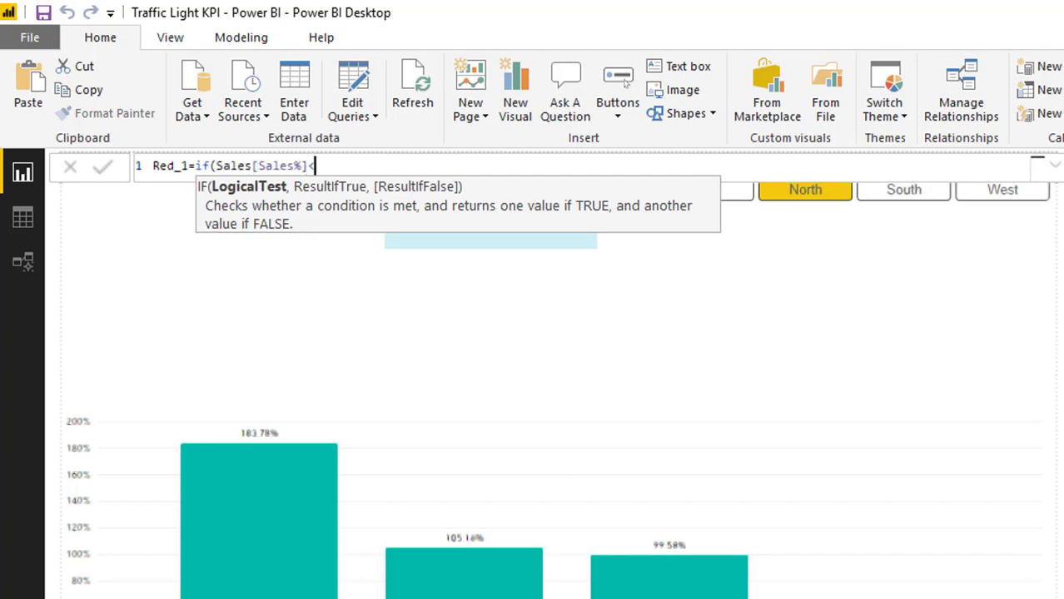
pyautogui.press('BackSpace')
pyautogui.press('BackSpace')
pyautogui.write('.20,')
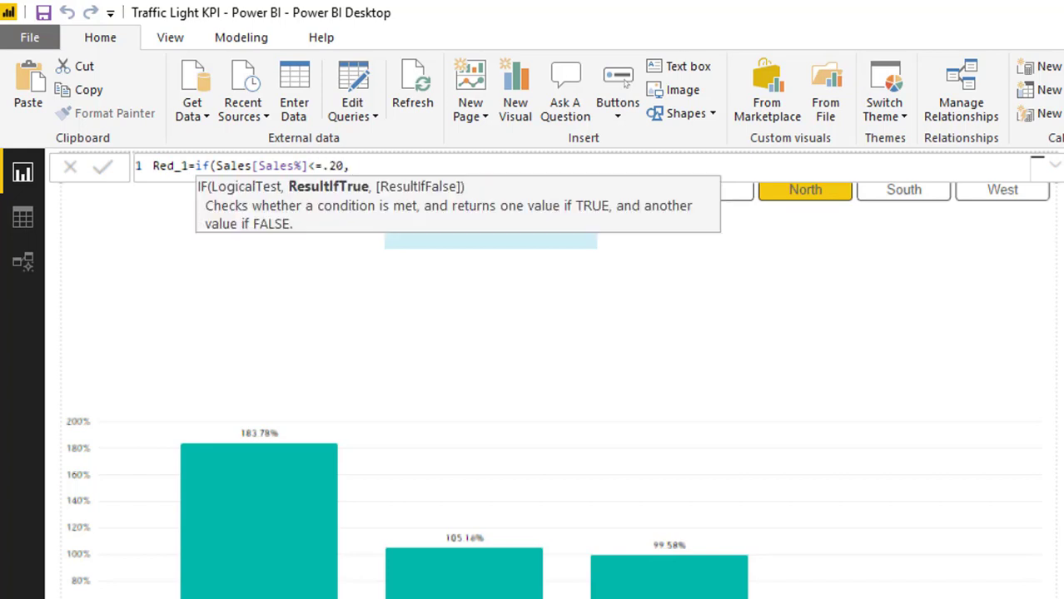
pyautogui.write('1,0)')
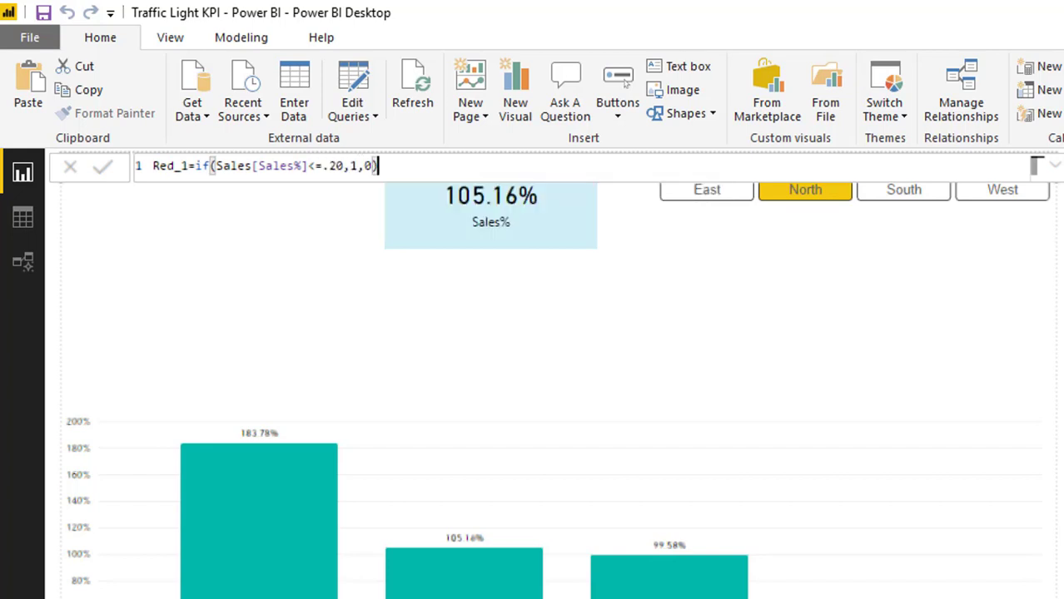
pyautogui.press('Return')
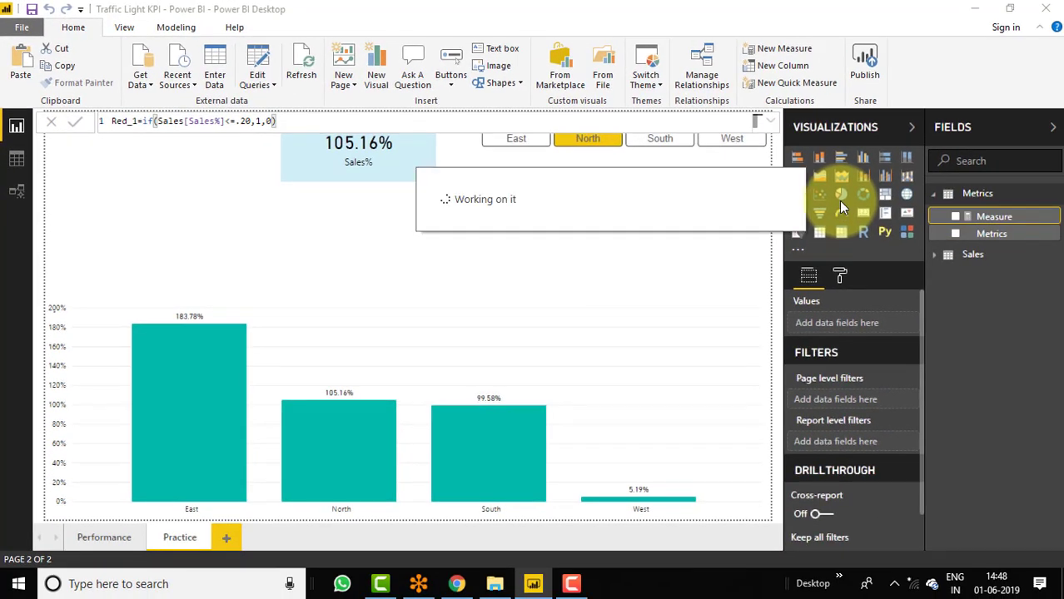
# - Create the measure Not Red_1 = 1-[Red_1] in the Metrics table
pyautogui.rightClick(989, 194)
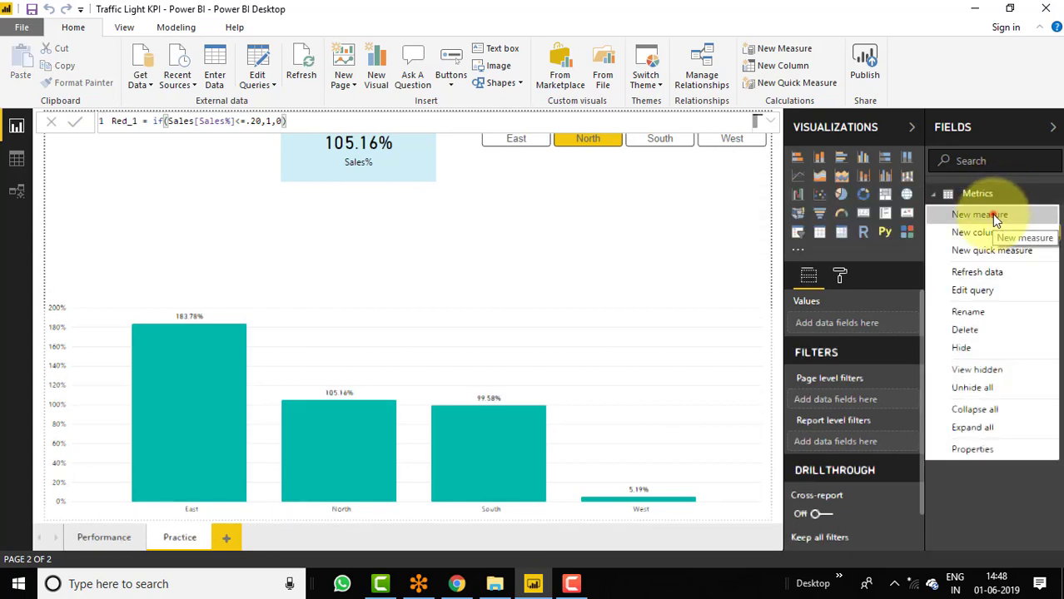
pyautogui.click(993, 216)
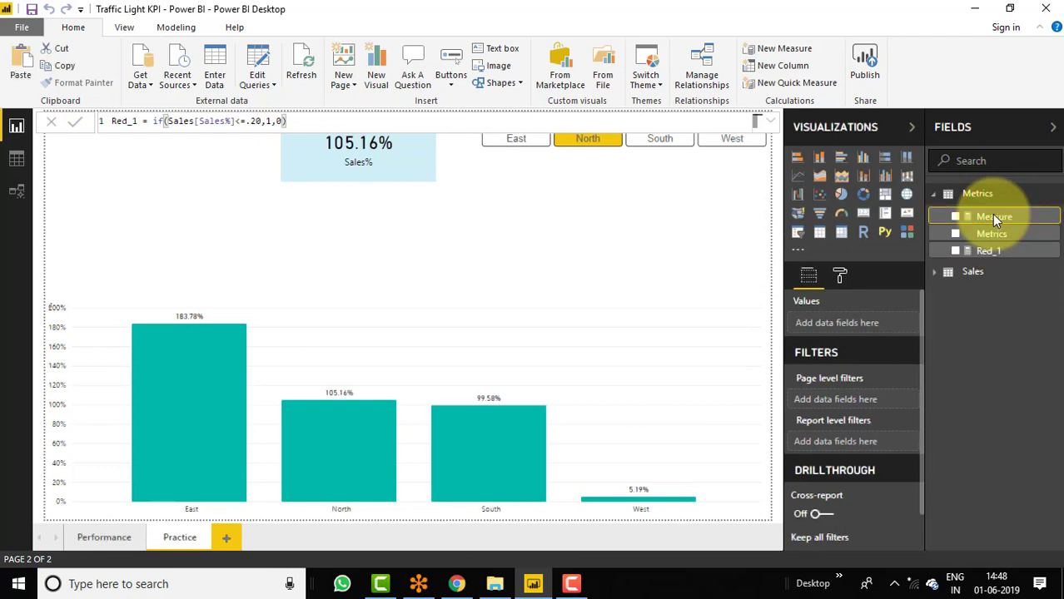
pyautogui.write('M')
pyautogui.write('ot ')
pyautogui.write('Red_1=')
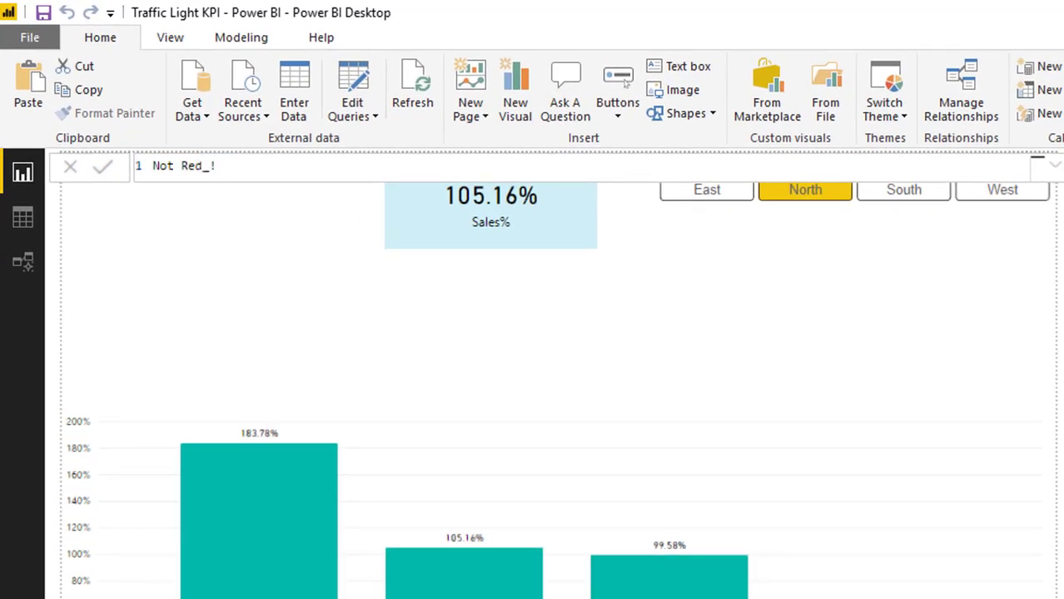
pyautogui.press('BackSpace')
pyautogui.press('BackSpace')
pyautogui.write('1=1-red')
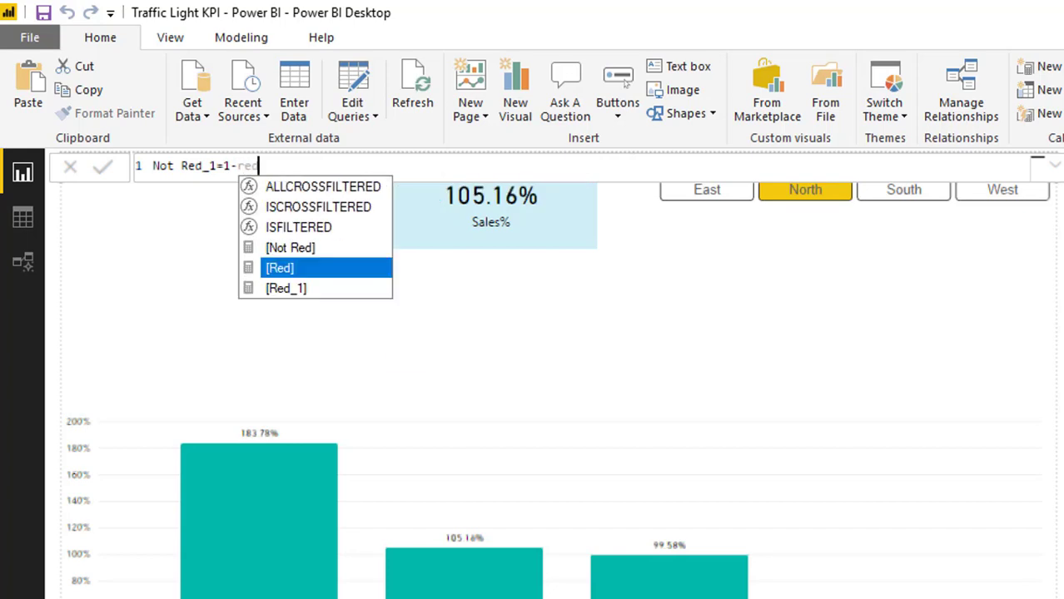
pyautogui.press('Down')
pyautogui.press('Tab')
pyautogui.press('Return')
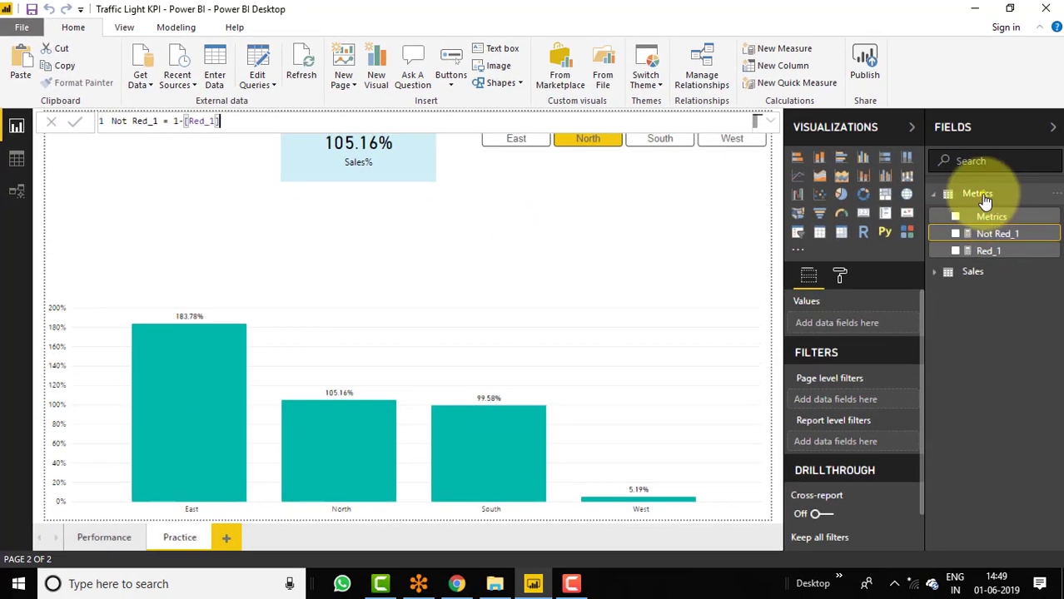
# - Create Yellow_1 = if(AND(Sales[Sales%]>.20, Sales[Sales%]<1),1,0) in the Metrics table
pyautogui.rightClick(985, 198)
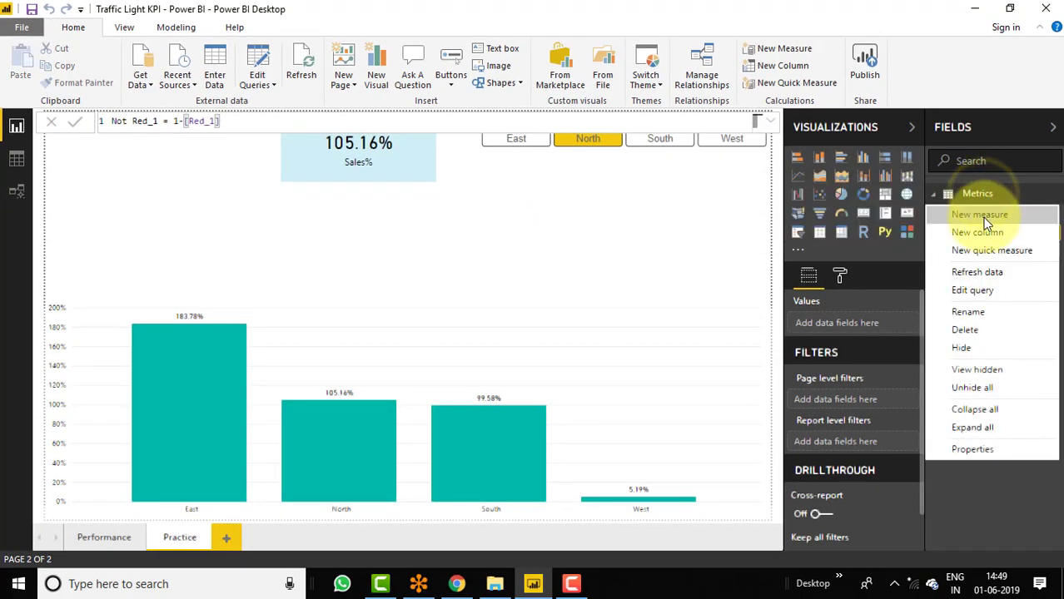
pyautogui.click(983, 216)
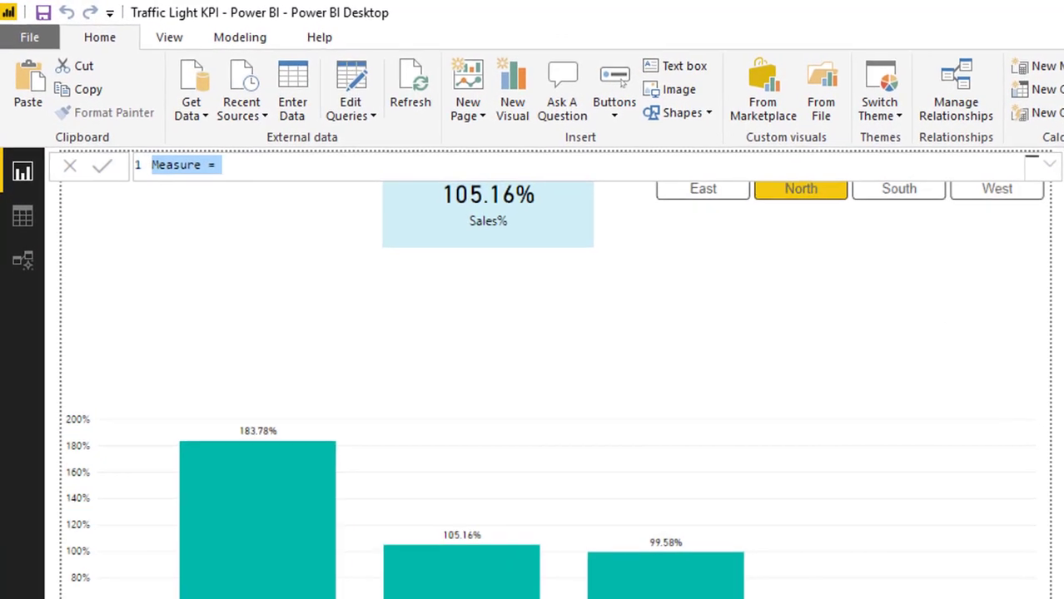
pyautogui.write('Yell')
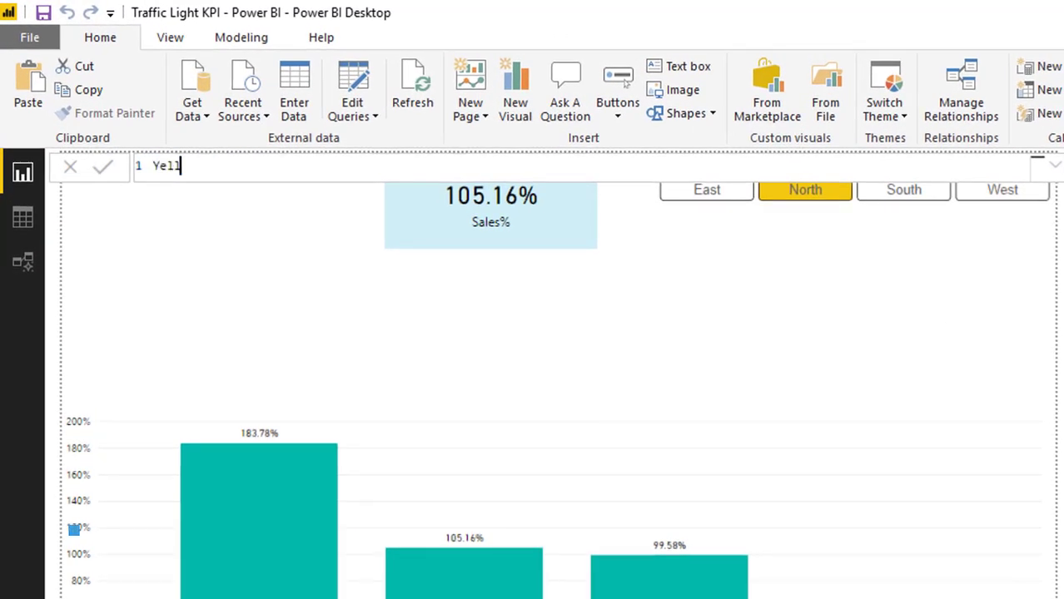
pyautogui.write('ow_1=if(ar')
pyautogui.write('d')
pyautogui.press('Tab')
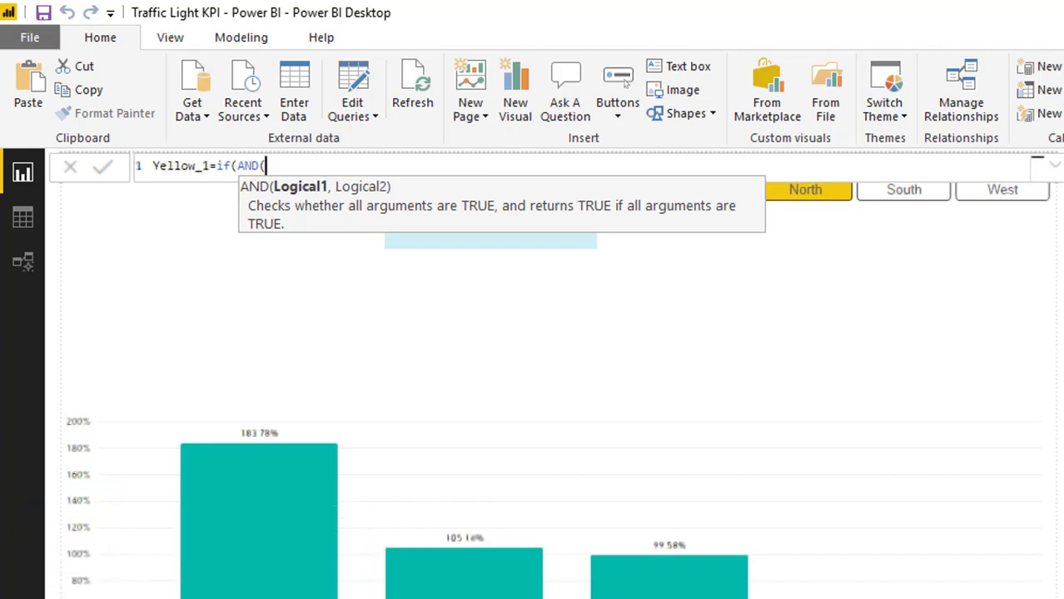
pyautogui.write('sale')
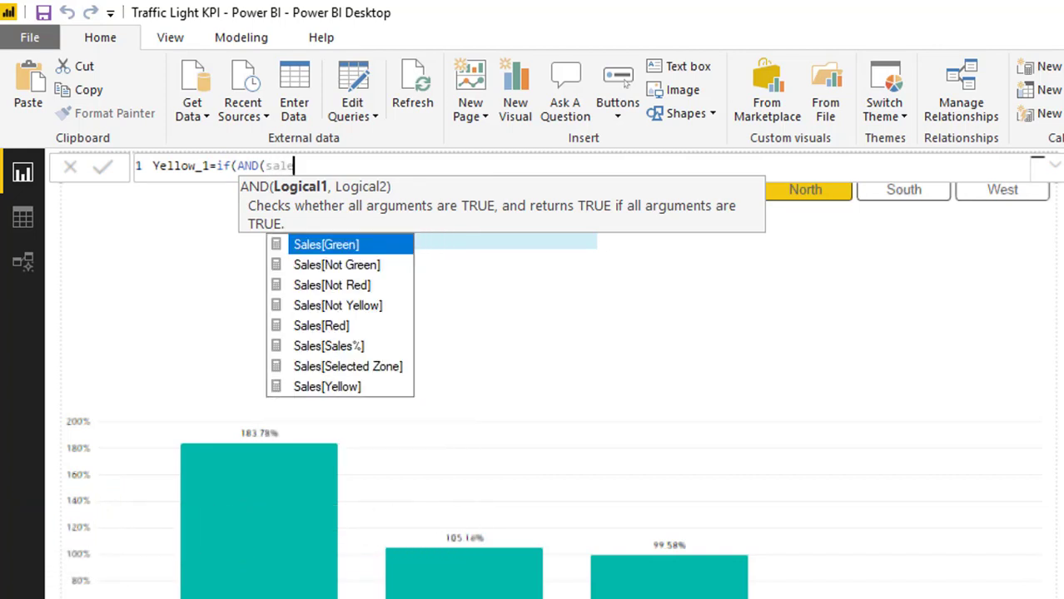
pyautogui.press('Down')
pyautogui.press('Down')
pyautogui.press('Down')
pyautogui.press('Down')
pyautogui.press('Down')
pyautogui.press('Tab')
pyautogui.write('>')
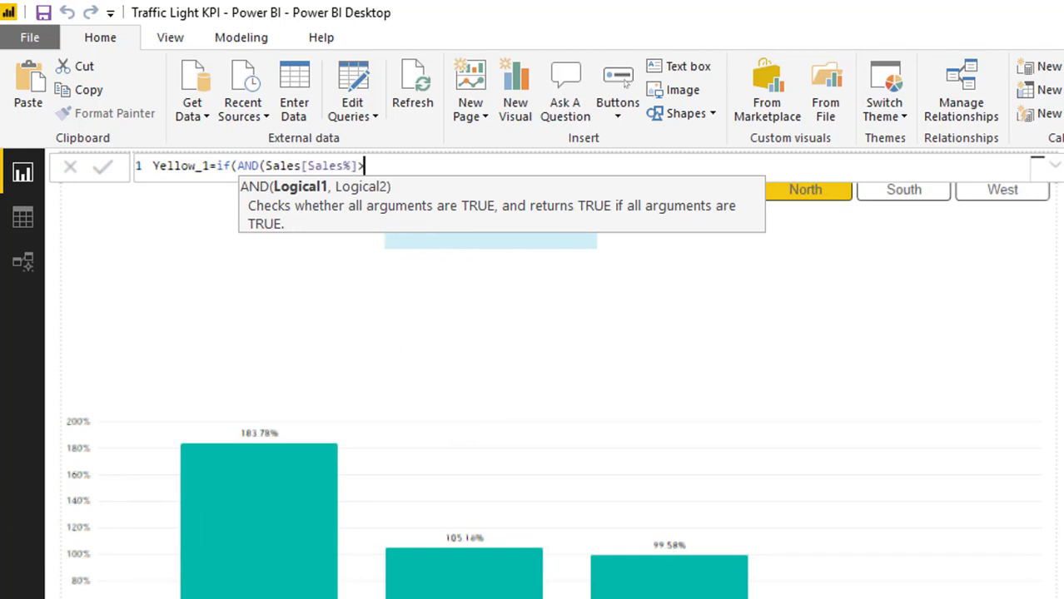
pyautogui.write('.20,')
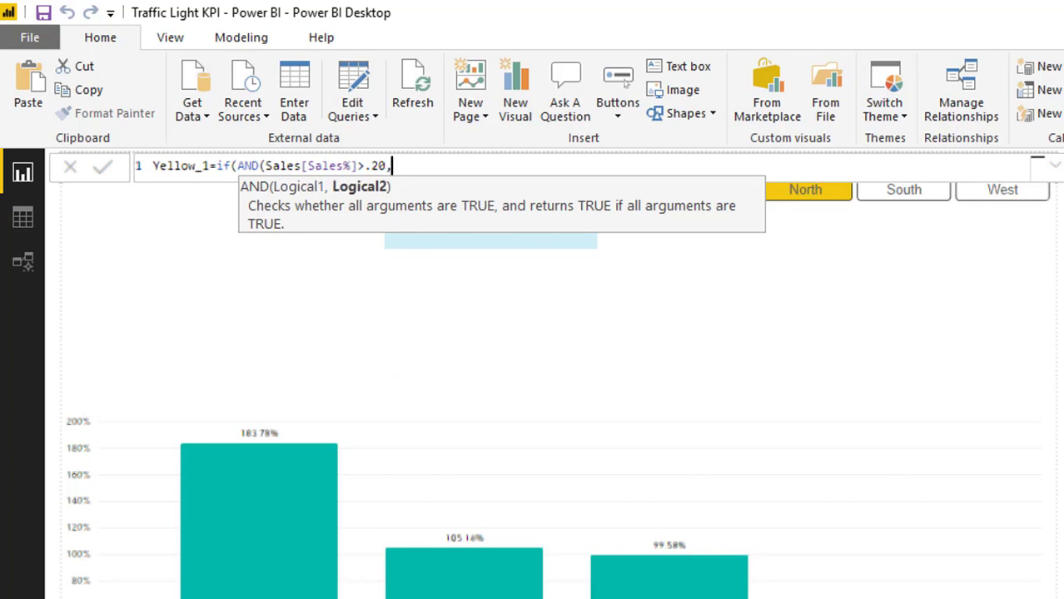
pyautogui.write(' sale')
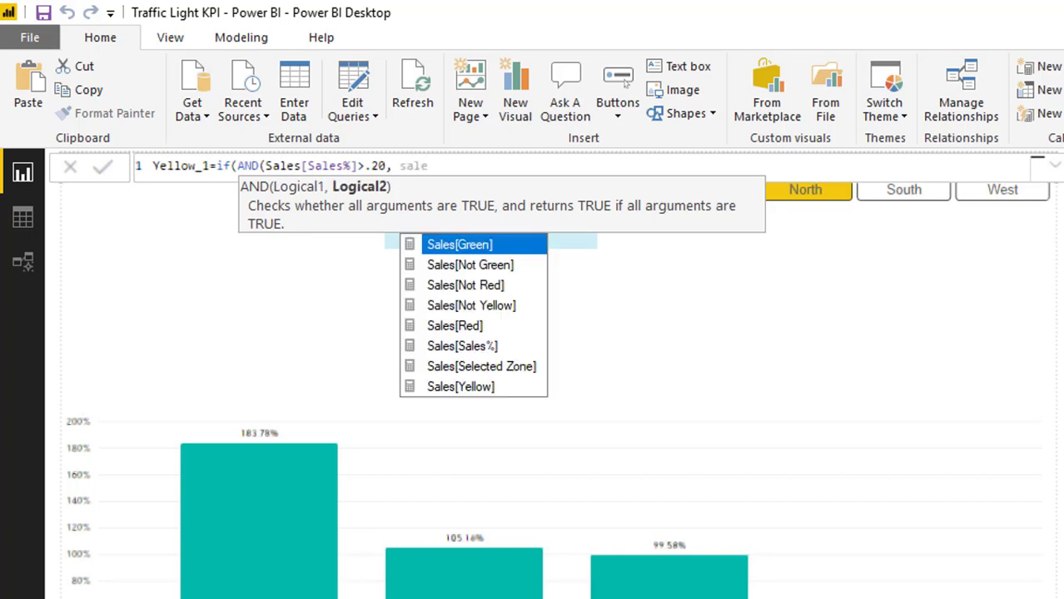
pyautogui.press('Down')
pyautogui.press('Down')
pyautogui.press('Down')
pyautogui.press('Down')
pyautogui.press('Down')
pyautogui.press('Tab')
pyautogui.write('<1')
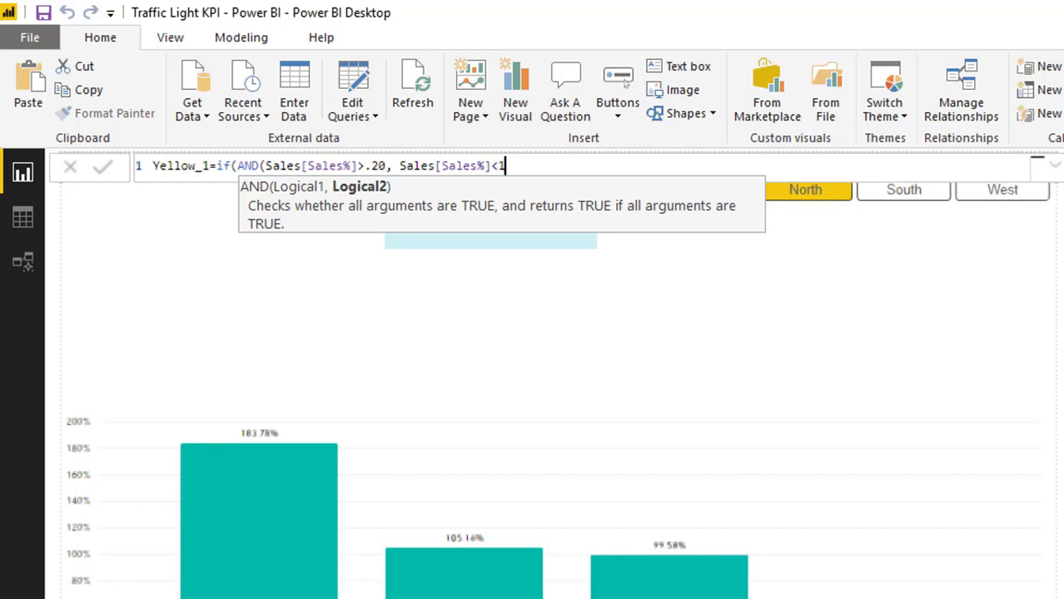
pyautogui.write('),1')
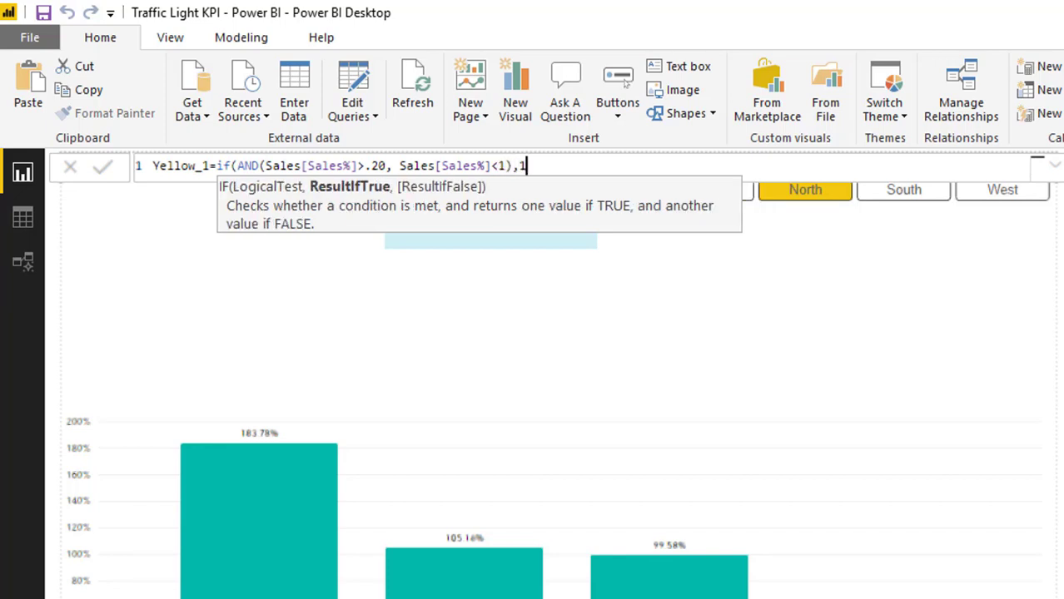
pyautogui.write(',0)')
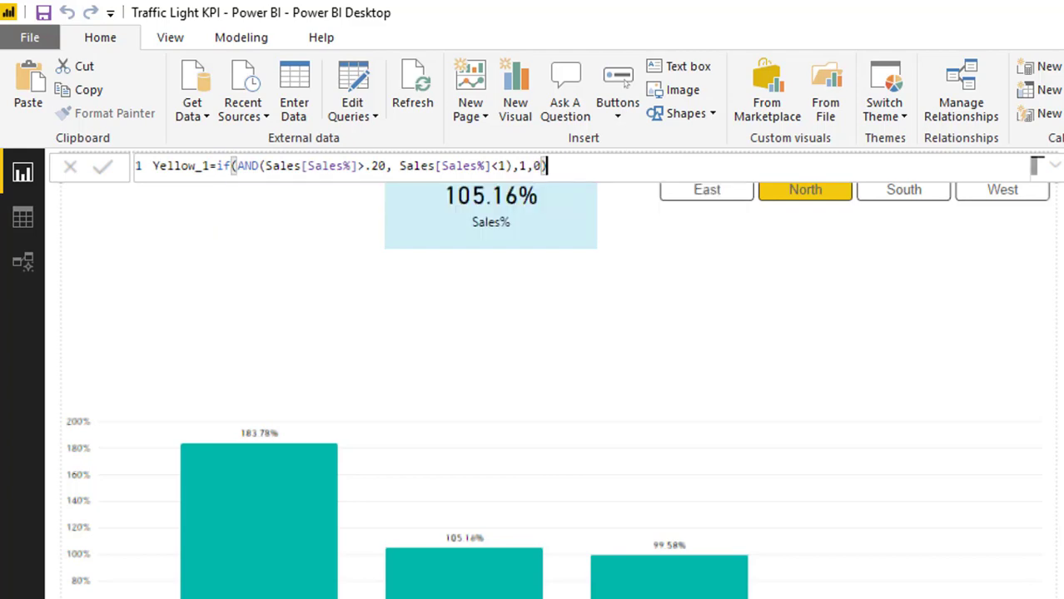
pyautogui.press('Return')
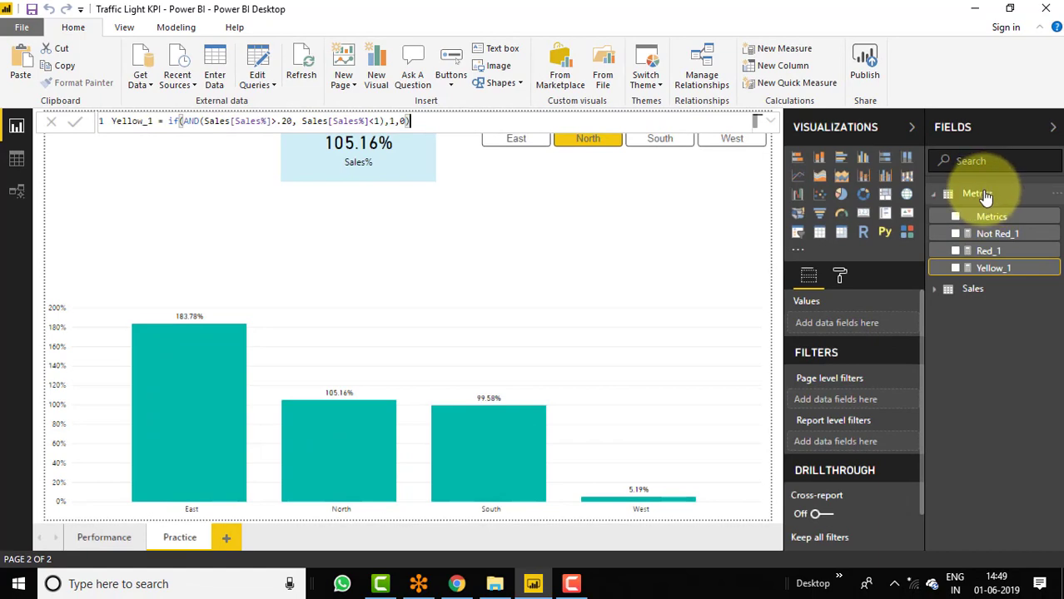
# - Create the measure Not Yellow_1 = 1-[Yellow_1] in the Metrics table
pyautogui.rightClick(984, 197)
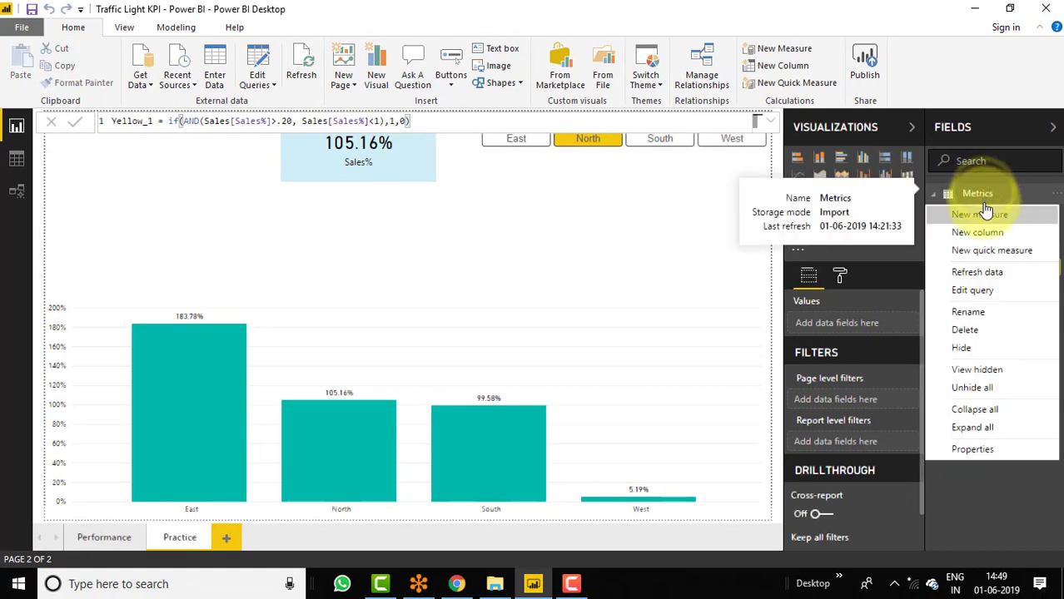
pyautogui.click(975, 216)
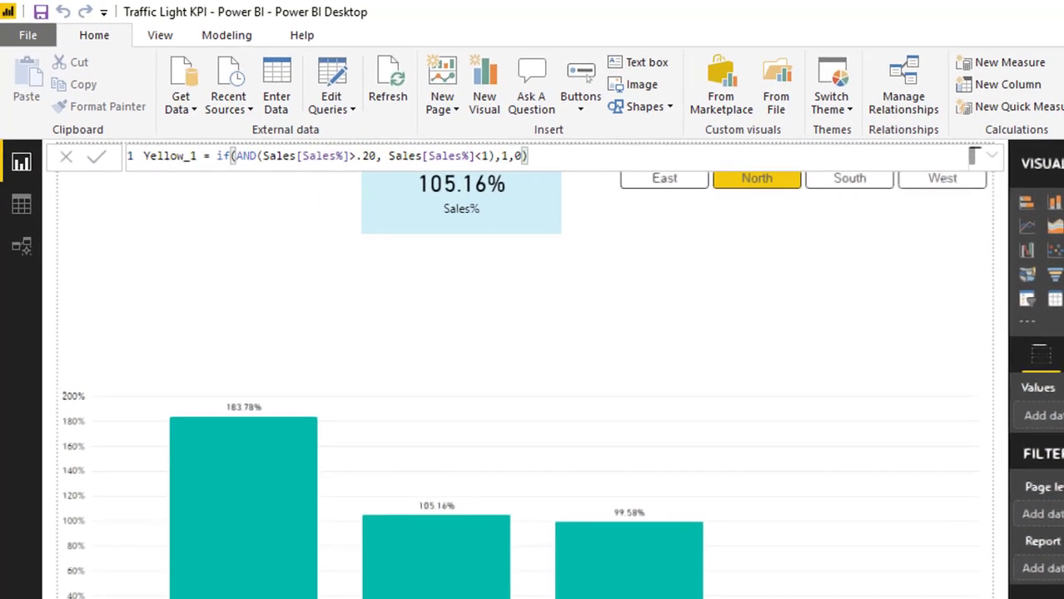
pyautogui.write('Not Y')
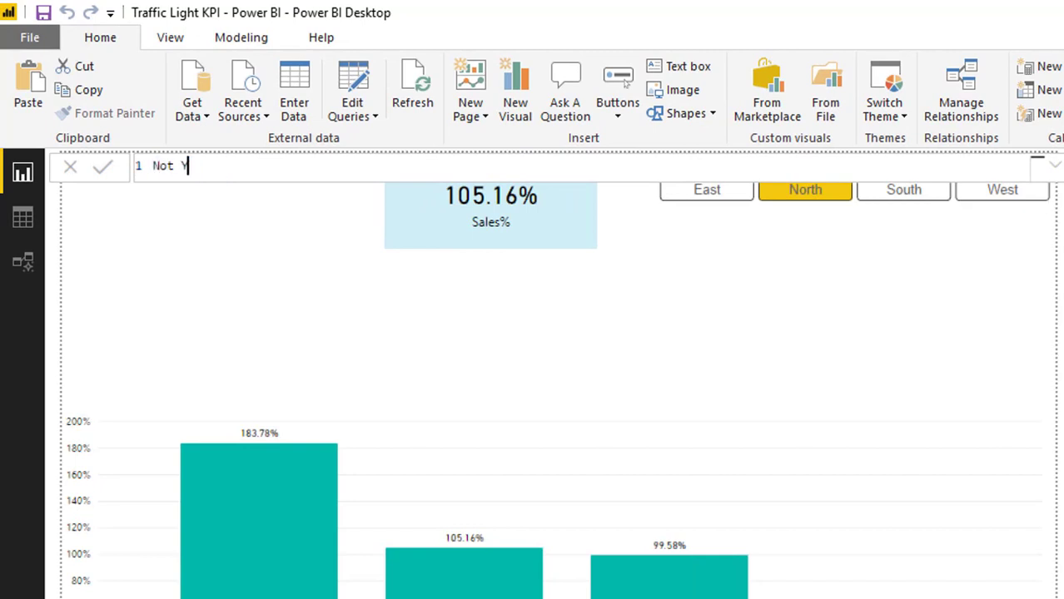
pyautogui.write('ellow_1=1-yel')
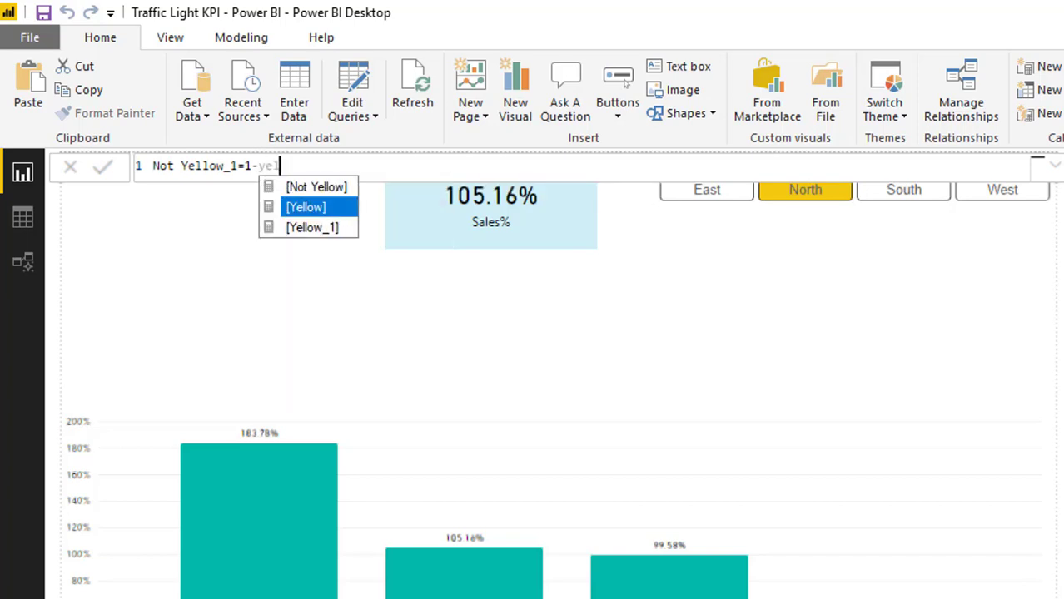
pyautogui.press('Down')
pyautogui.press('Tab')
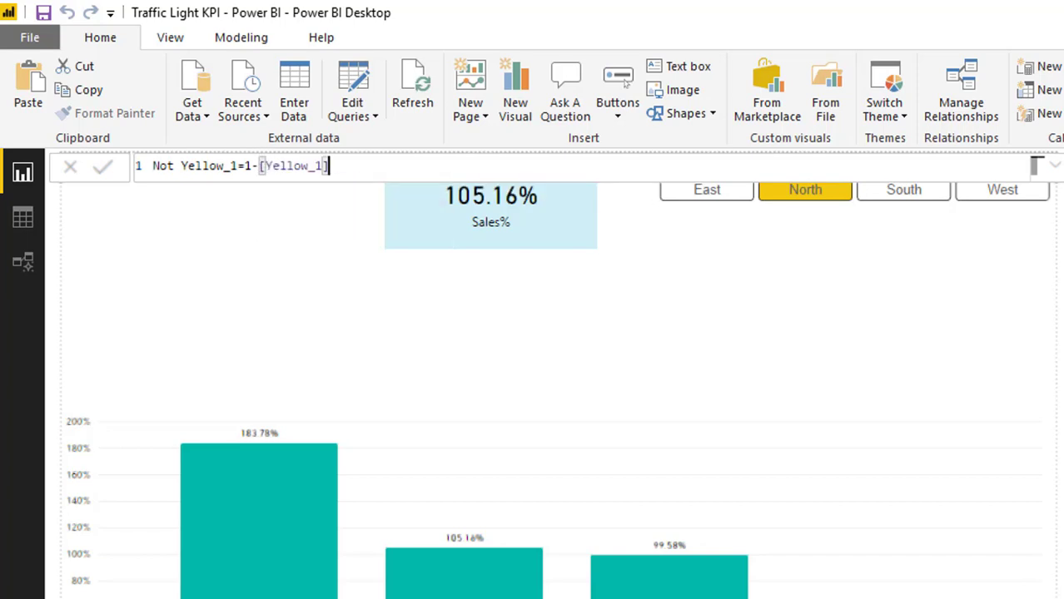
pyautogui.press('Return')
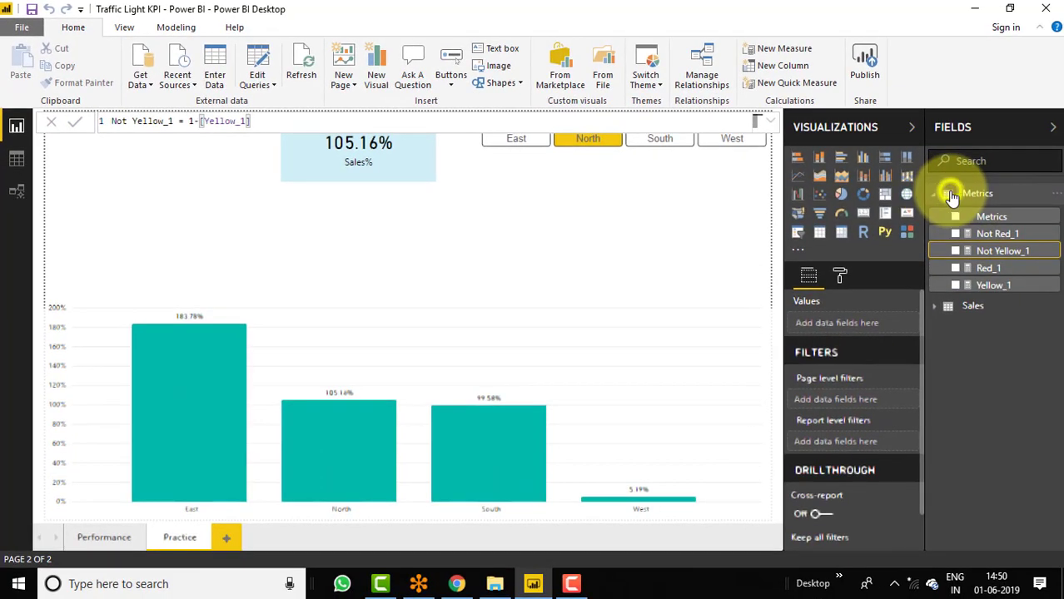
# - Create the measure Green_1 = if(Sales[Sales%]>=1,1,0) in the Metrics table
pyautogui.rightClick(952, 197)
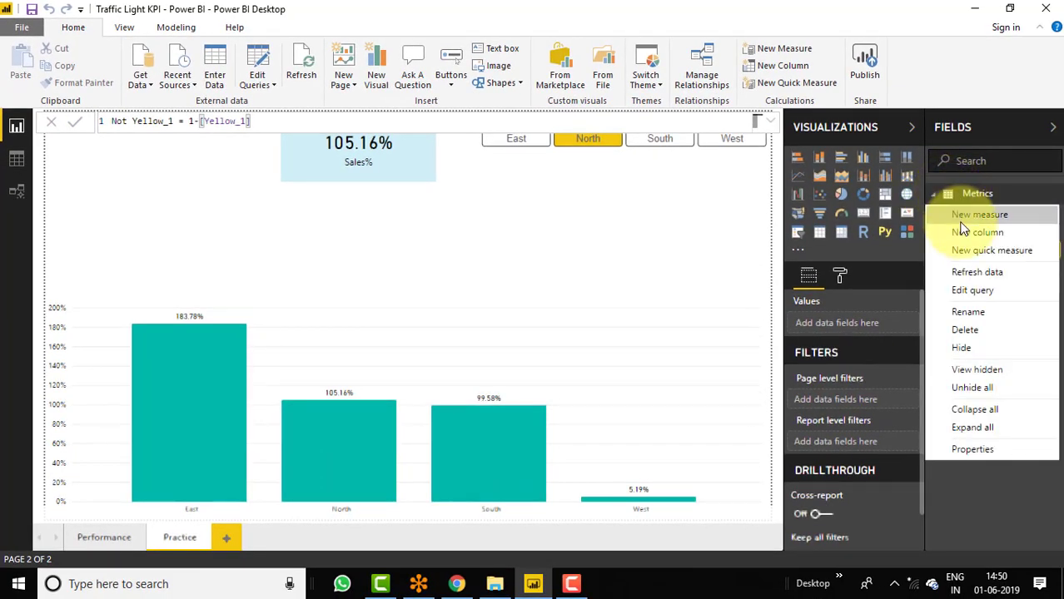
pyautogui.click(959, 215)
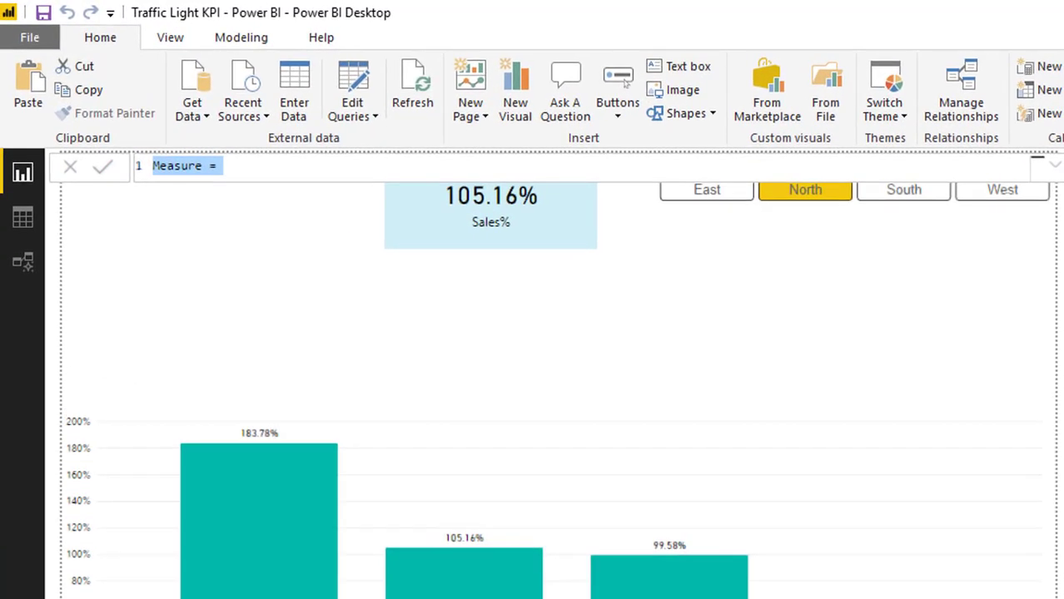
pyautogui.write('Green_1=if(sale')
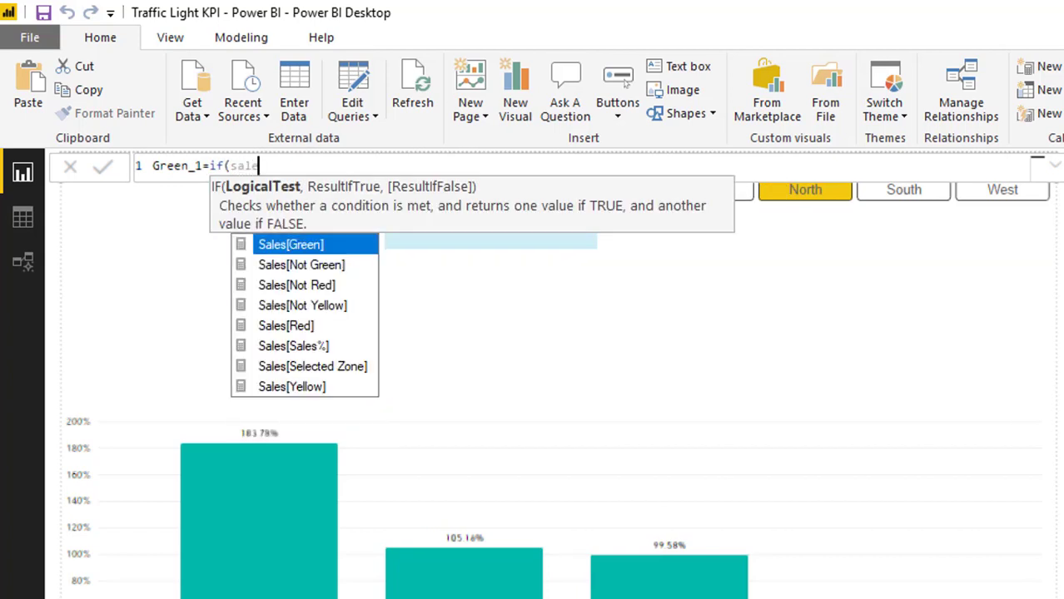
pyautogui.press('Down')
pyautogui.press('Down')
pyautogui.press('Down')
pyautogui.press('Down')
pyautogui.press('Down')
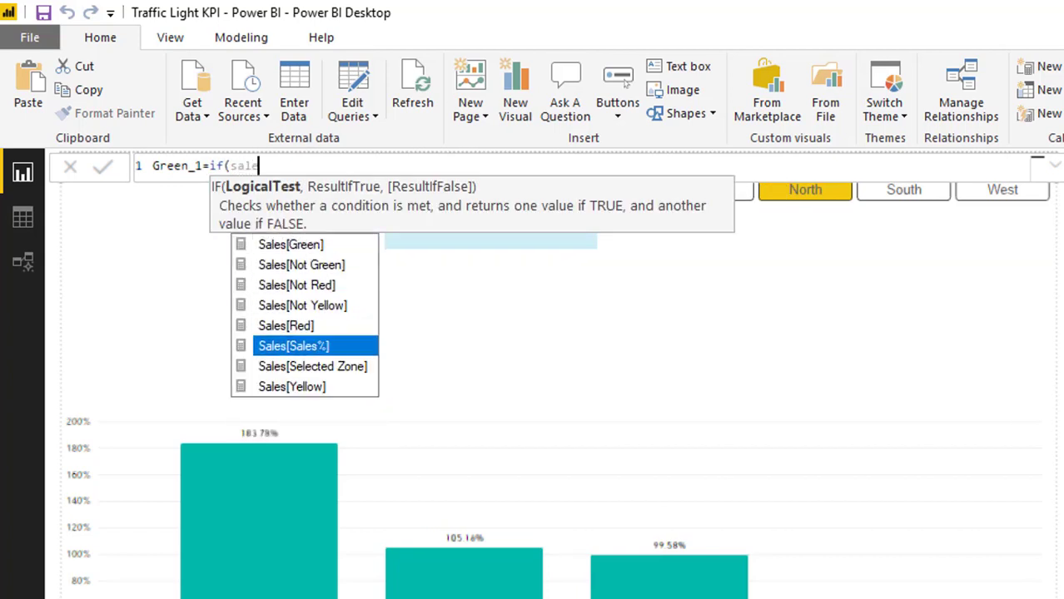
pyautogui.press('Tab')
pyautogui.write(',')
pyautogui.press('BackSpace')
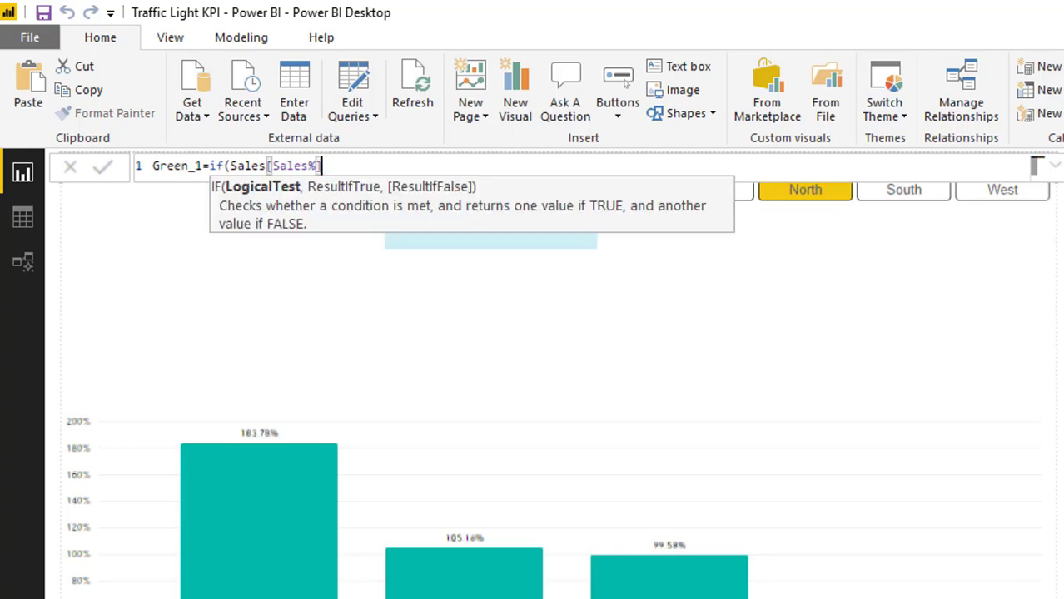
pyautogui.write('>=1')
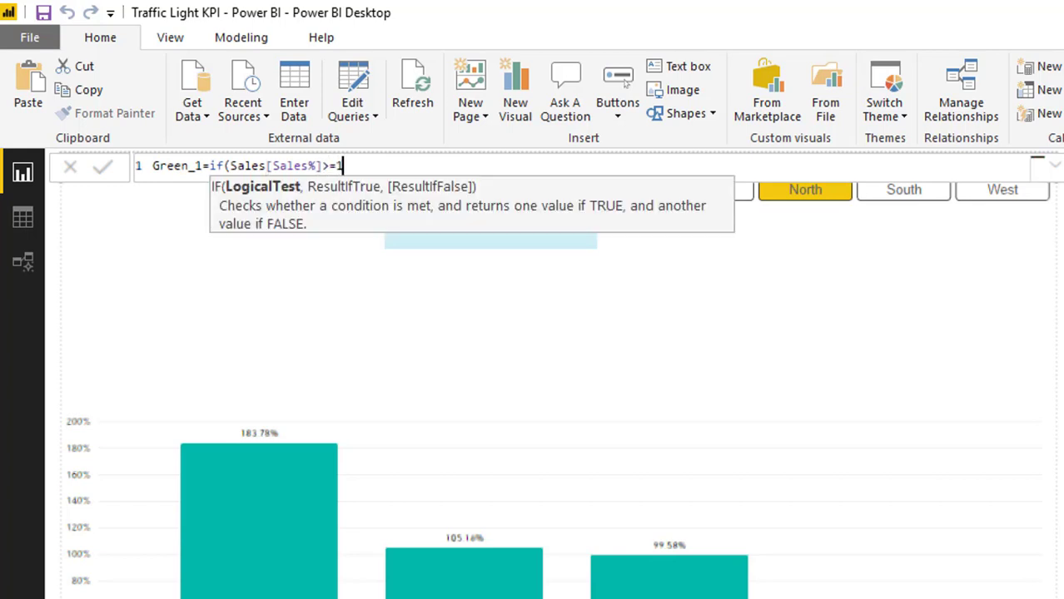
pyautogui.write(',1,0)')
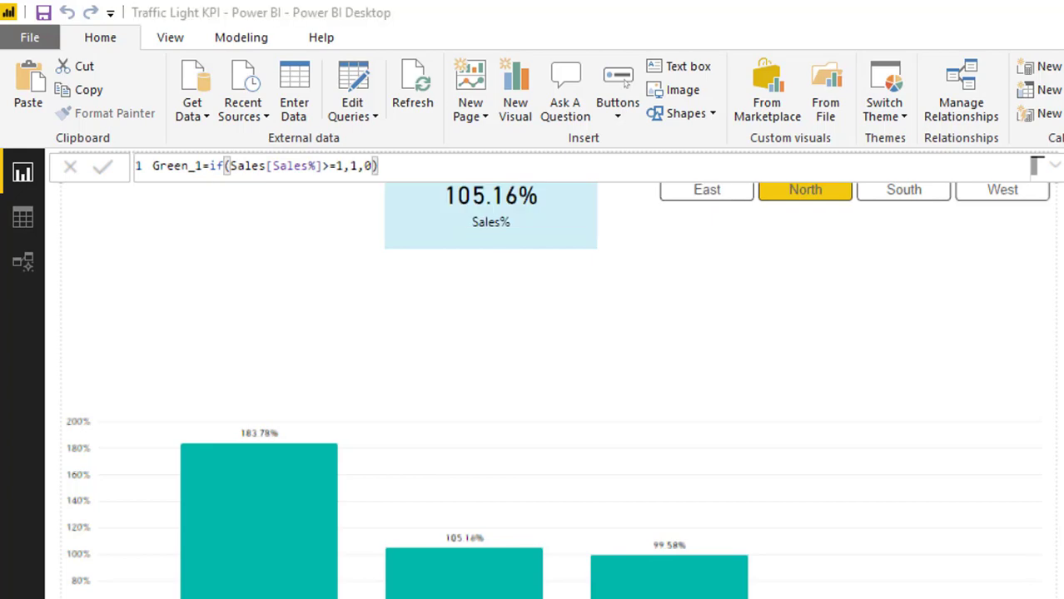
pyautogui.press('Return')
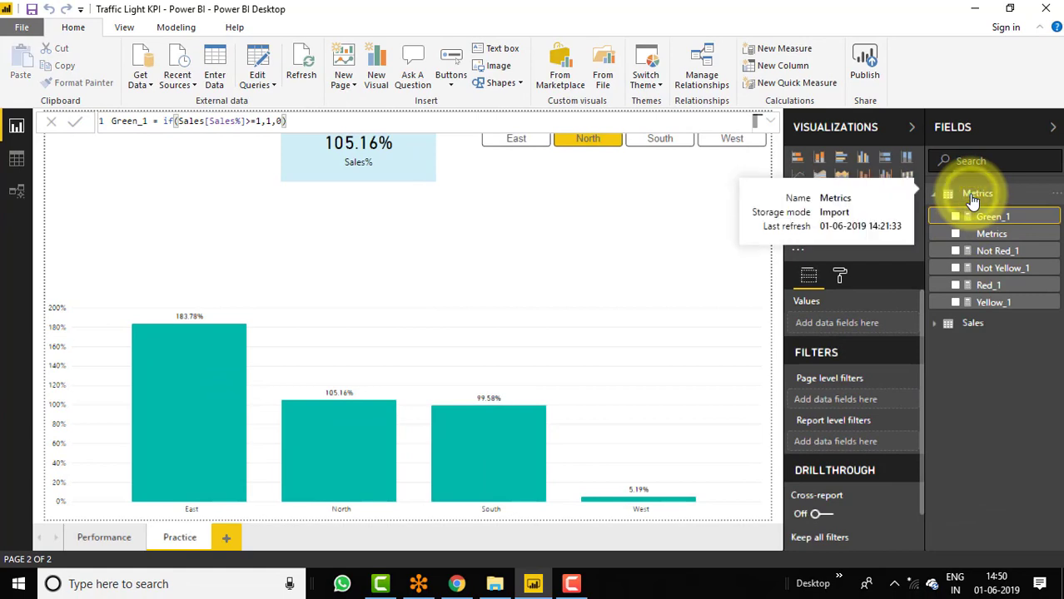
# - Create Not Green_1 = 1-[Green_1] in Metrics, then clear the selection on the canvas
pyautogui.rightClick(972, 201)
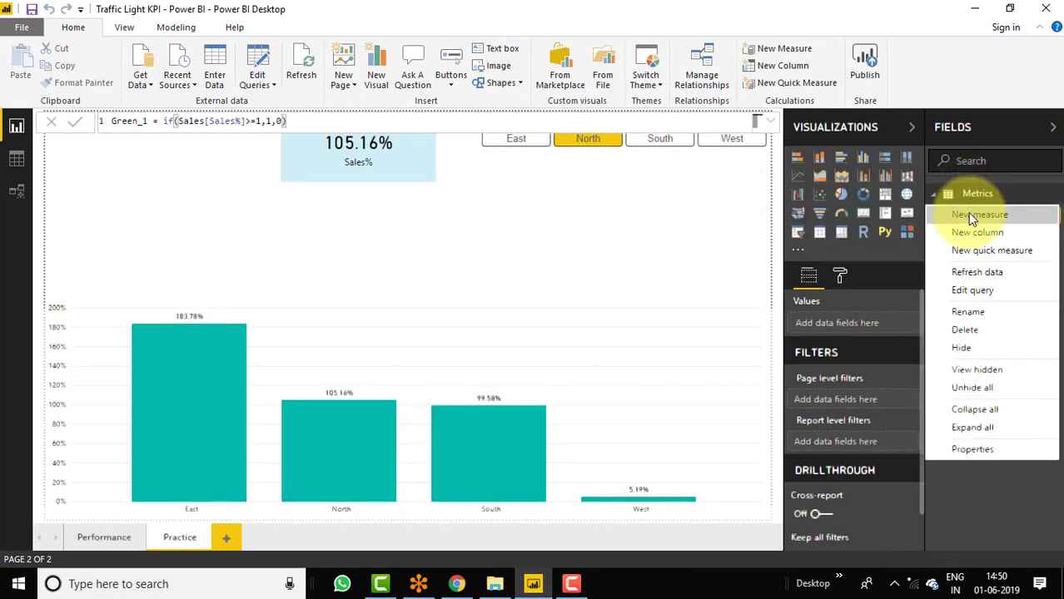
pyautogui.click(968, 214)
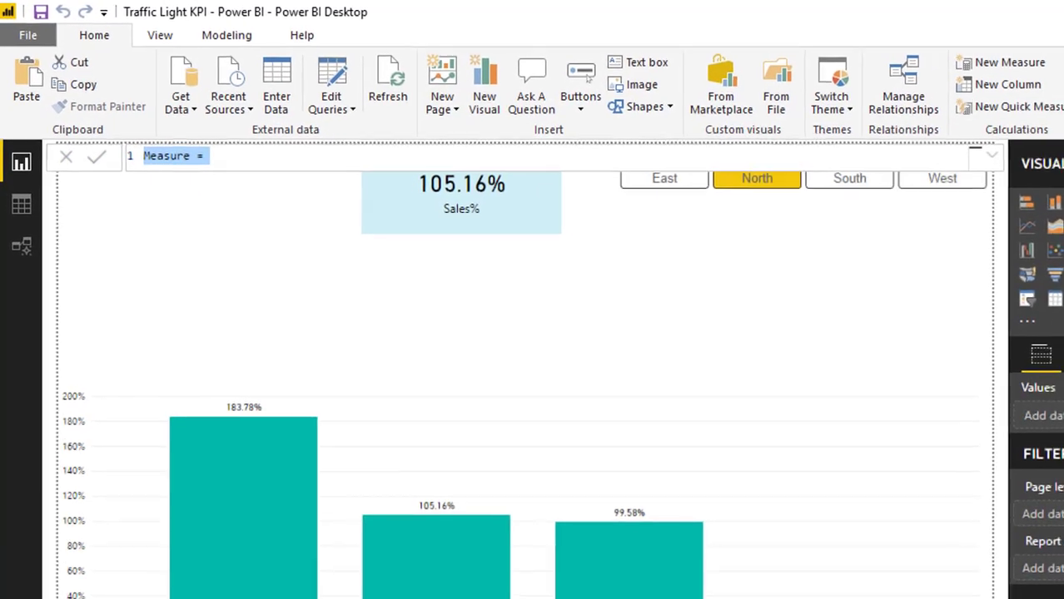
pyautogui.write('Not G')
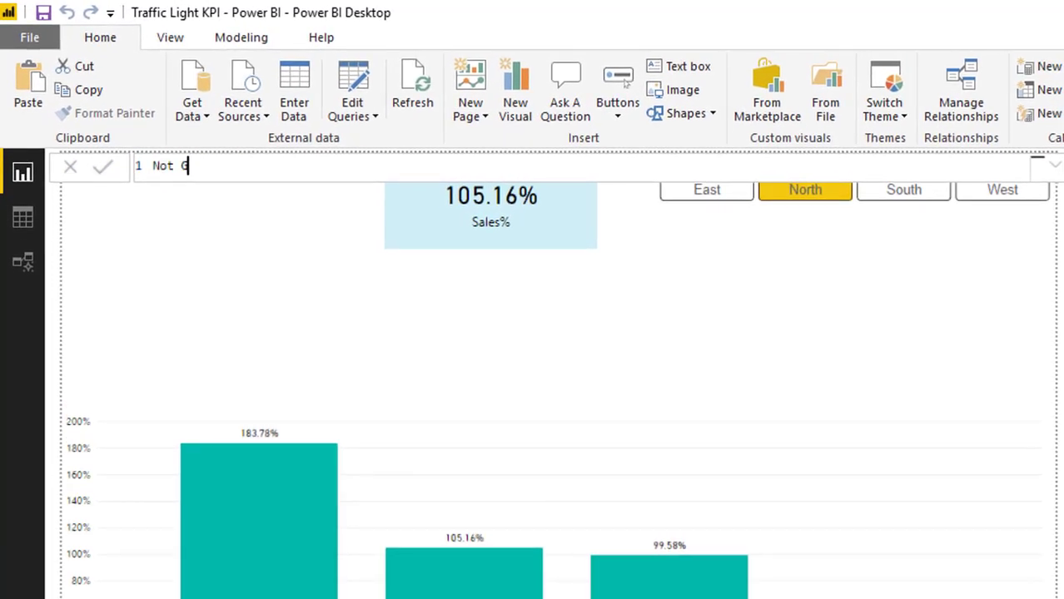
pyautogui.write('reen_1=')
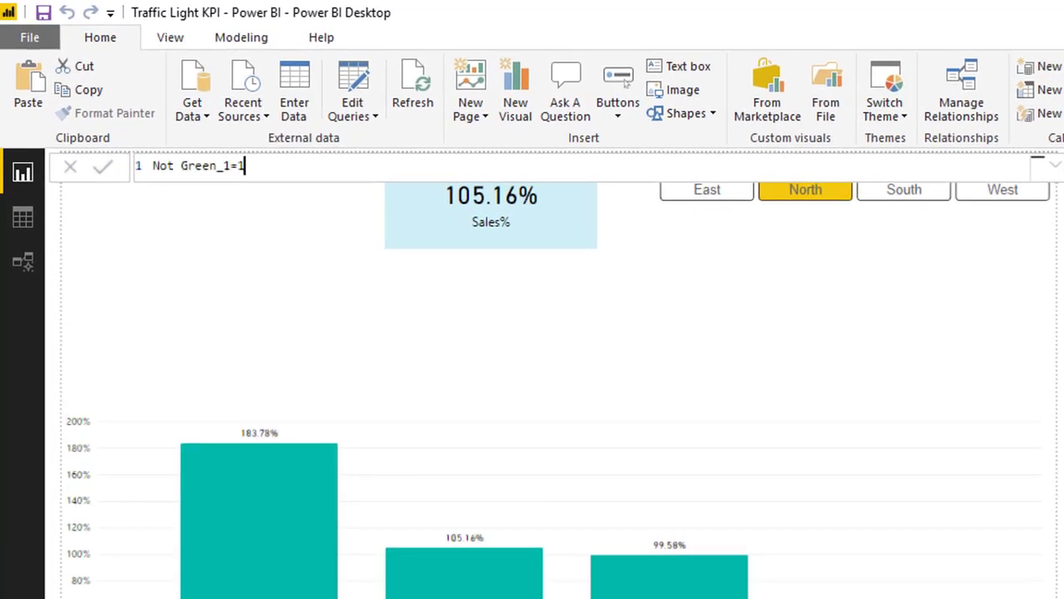
pyautogui.write('1-green')
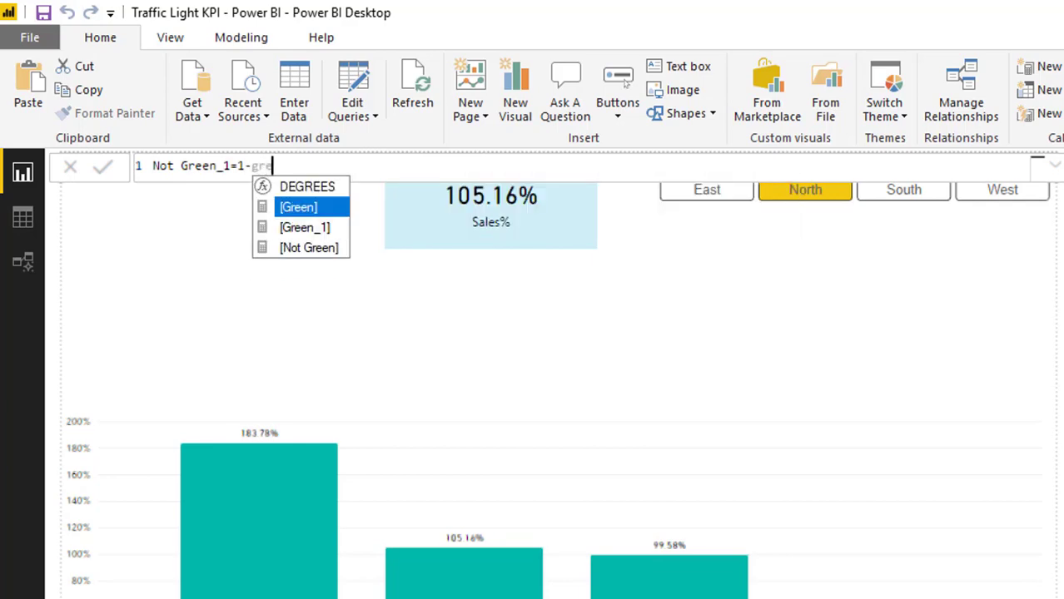
pyautogui.press('Down')
pyautogui.press('Tab')
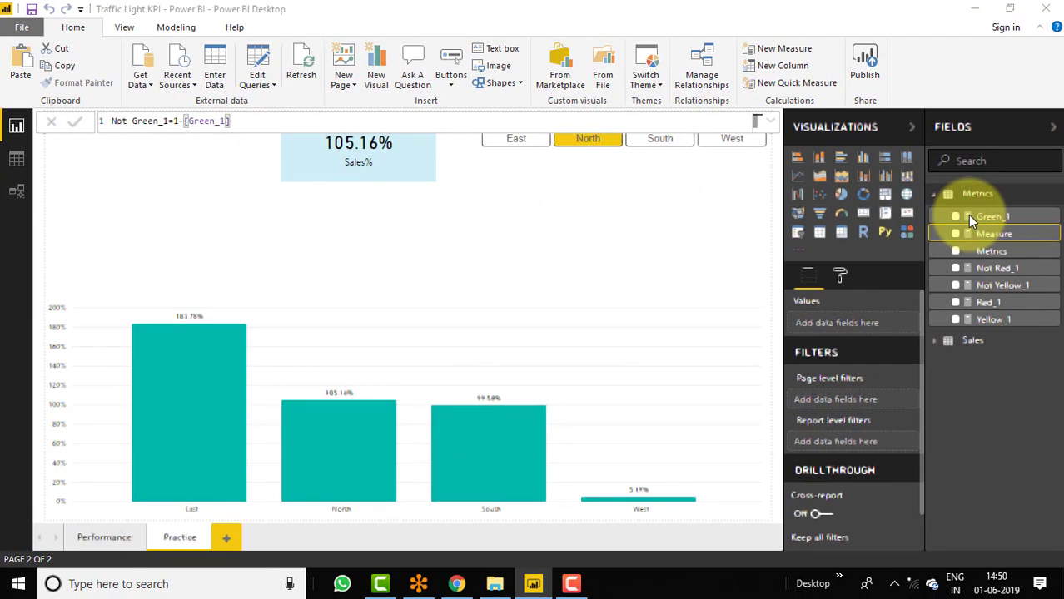
pyautogui.press('Return')
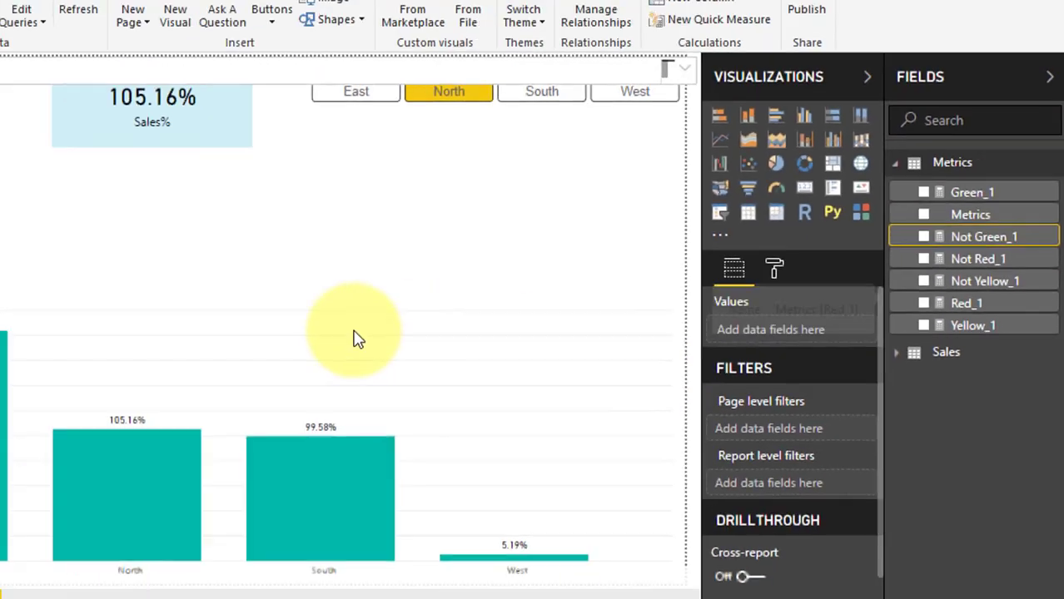
pyautogui.click(430, 241)
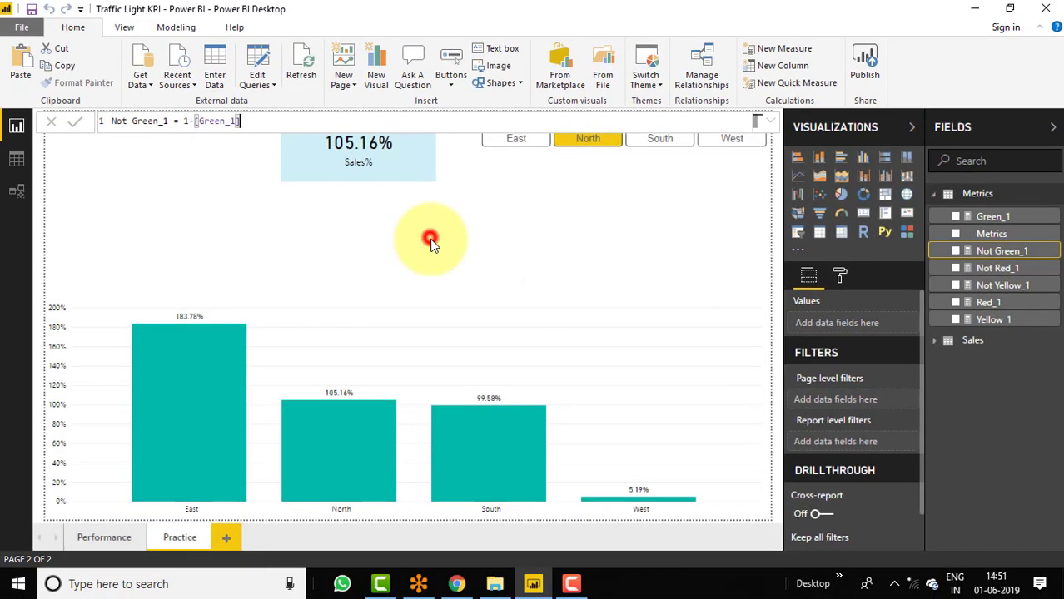
# - Add a narrow pie chart below the Zone slicer with Red_1 and Not Red_1 as values
pyautogui.click(842, 198)
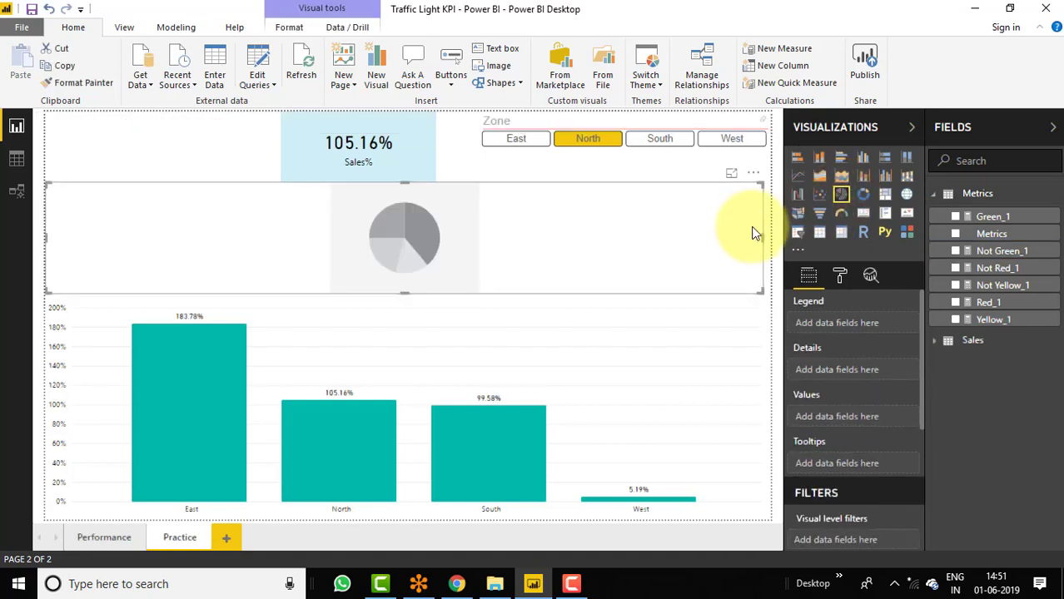
pyautogui.moveTo(759, 239); pyautogui.dragTo(209, 264)
pyautogui.moveTo(138, 209); pyautogui.dragTo(574, 198)
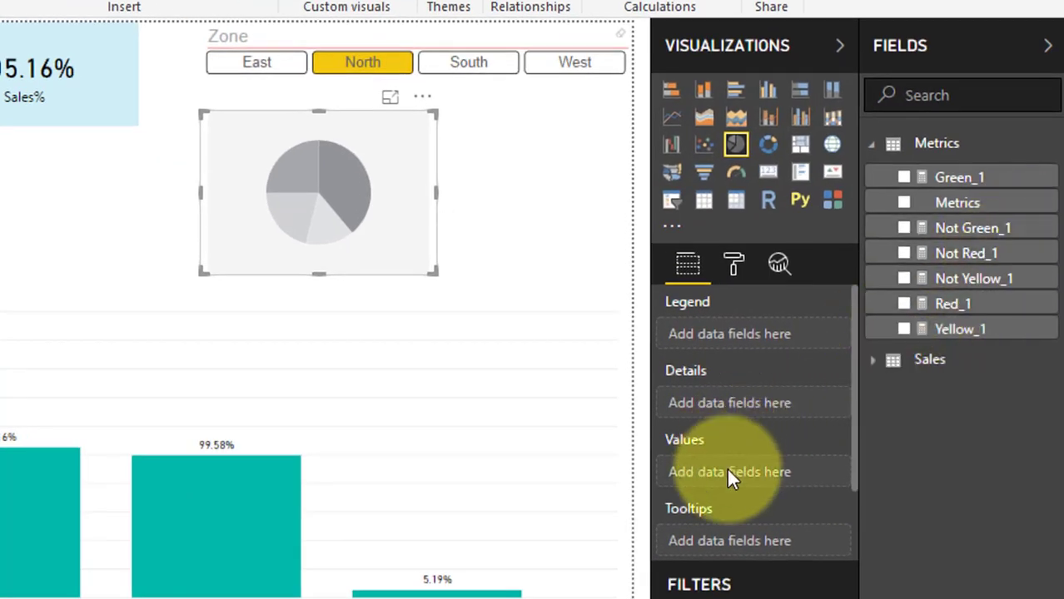
pyautogui.moveTo(969, 309); pyautogui.dragTo(758, 471)
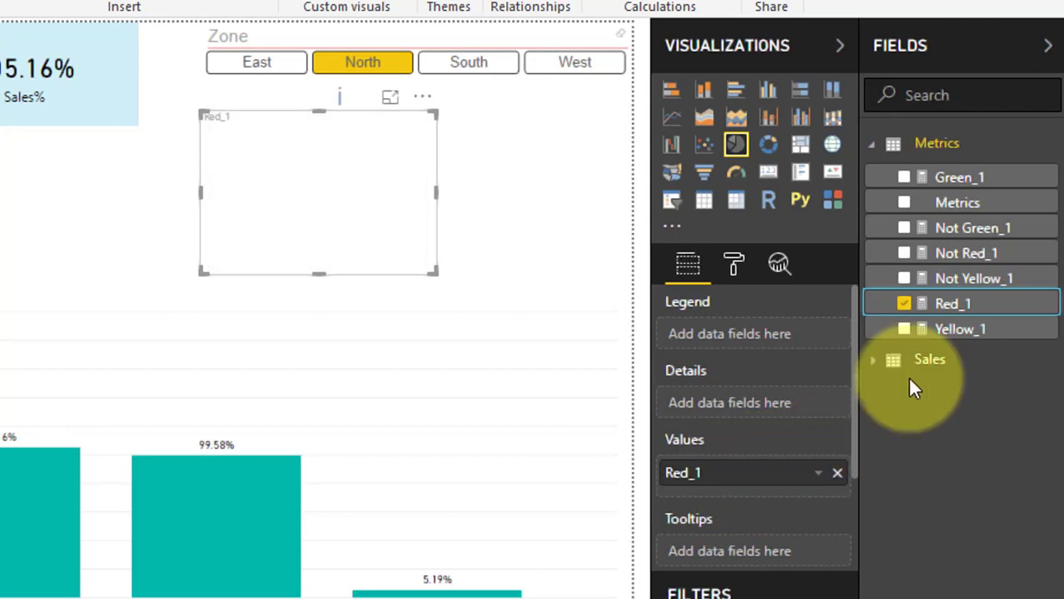
pyautogui.moveTo(999, 252); pyautogui.dragTo(797, 491)
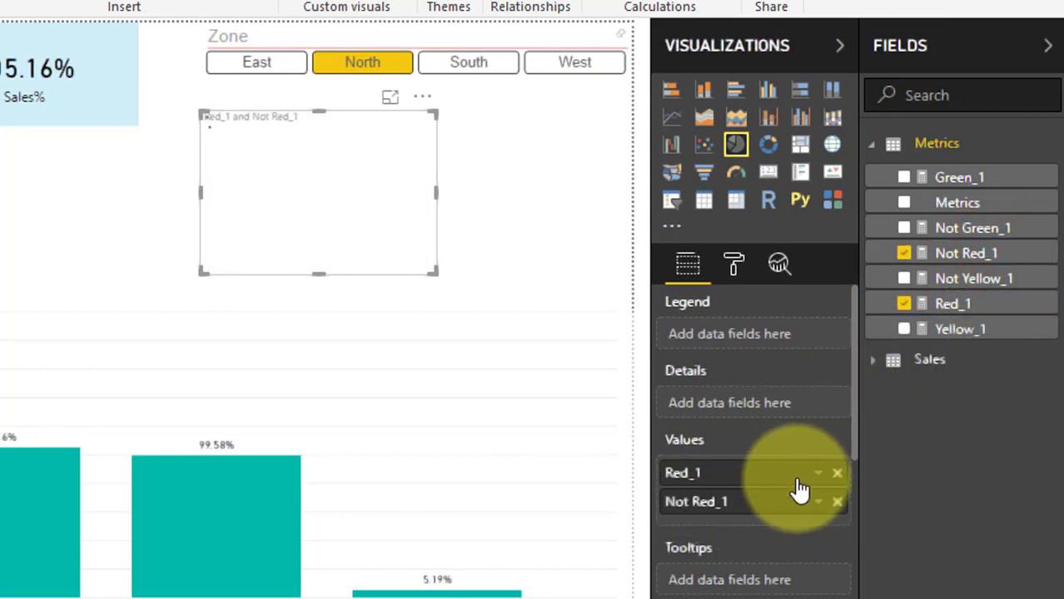
# - Turn off the pie chart's detail labels and title
pyautogui.click(733, 266)
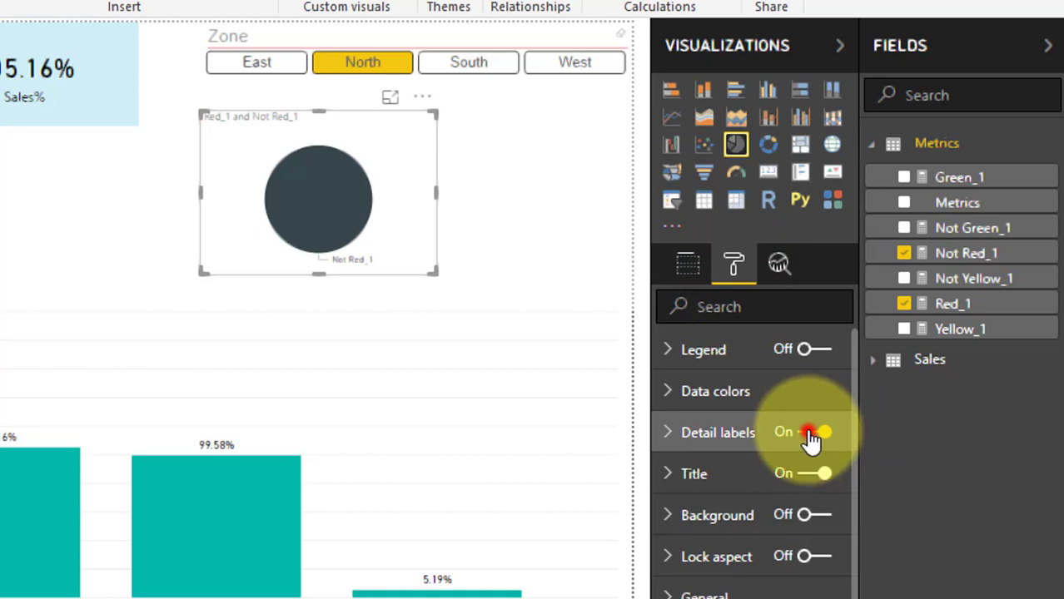
pyautogui.click(811, 436)
pyautogui.click(806, 472)
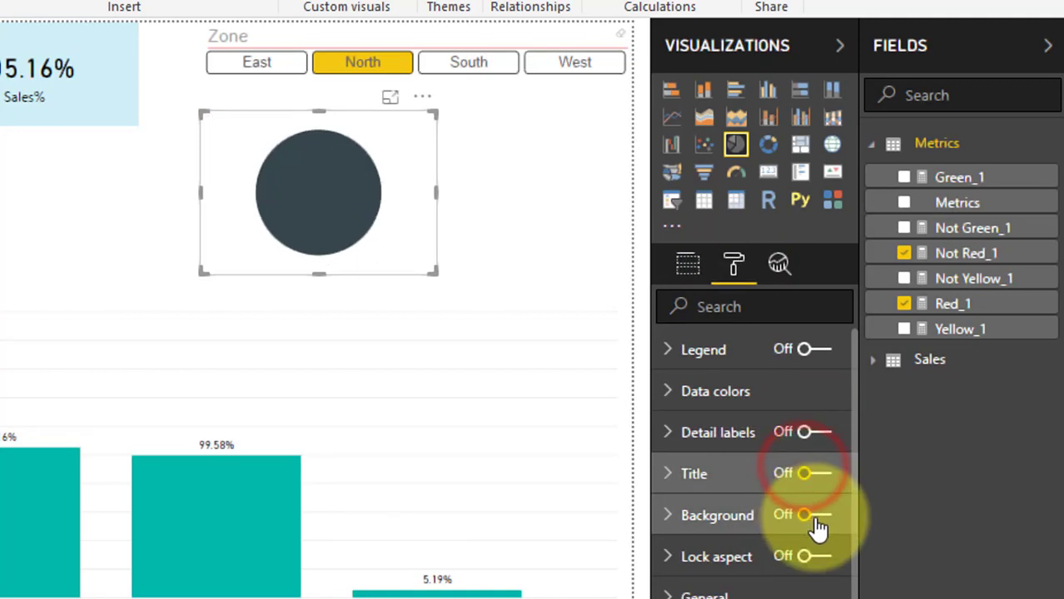
pyautogui.moveTo(855, 530)
pyautogui.mouseDown()
pyautogui.moveTo(865, 583)
pyautogui.moveTo(824, 587)
pyautogui.moveTo(870, 587)
pyautogui.moveTo(853, 537)
pyautogui.mouseUp()
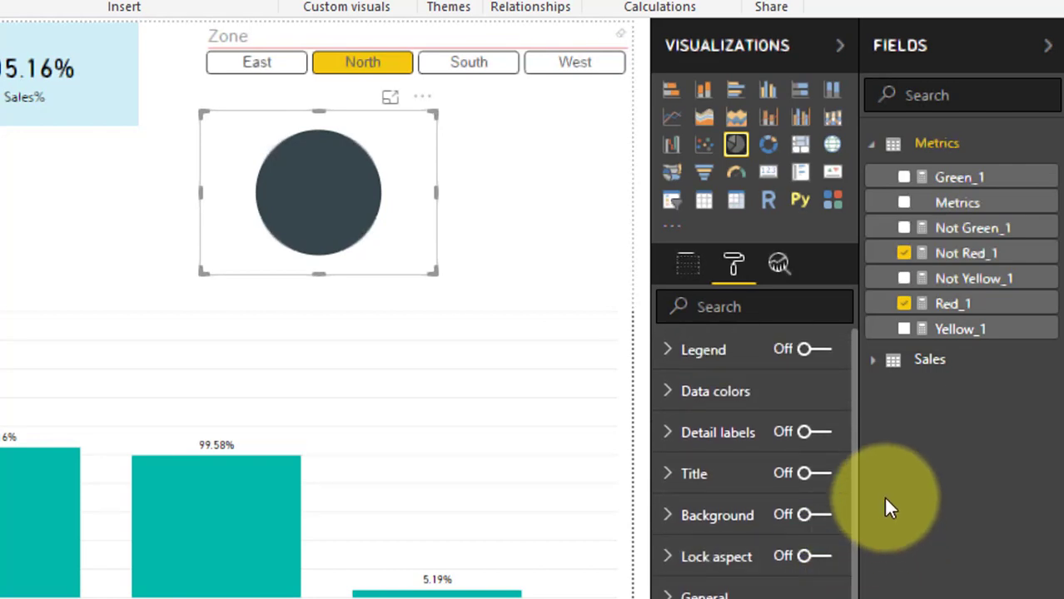
# - In Data colors, make Red_1 a custom red and Not Red_1 the Black 60% lighter grey
pyautogui.click(676, 394)
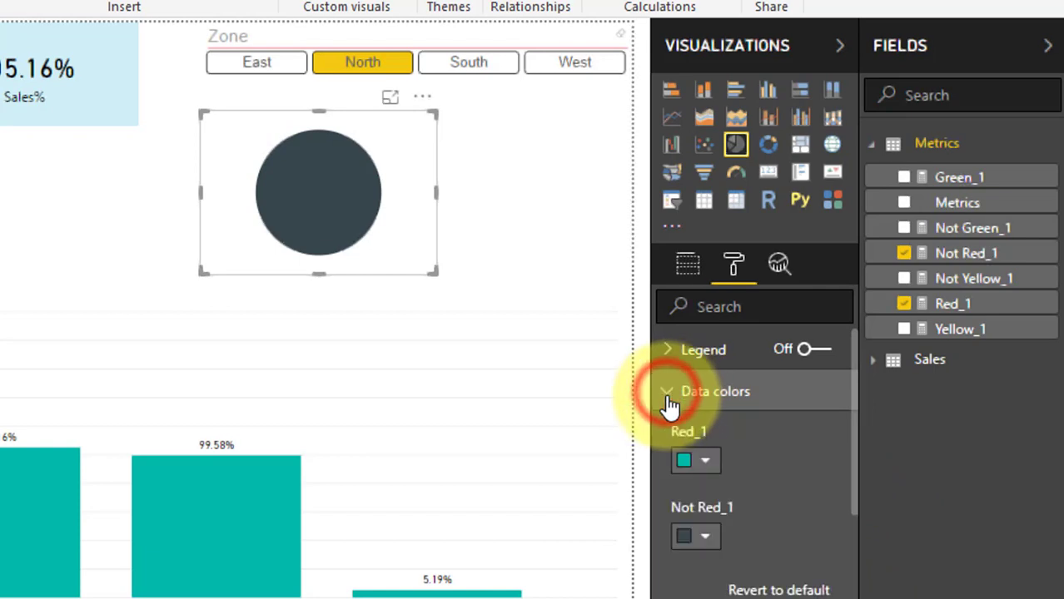
pyautogui.click(704, 460)
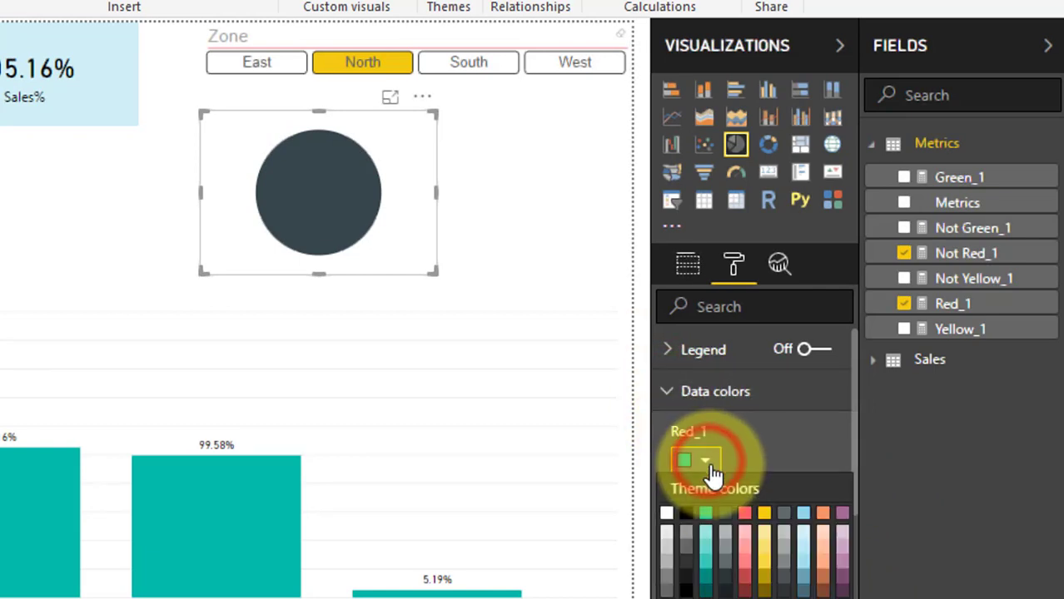
pyautogui.click(705, 513)
pyautogui.click(854, 376)
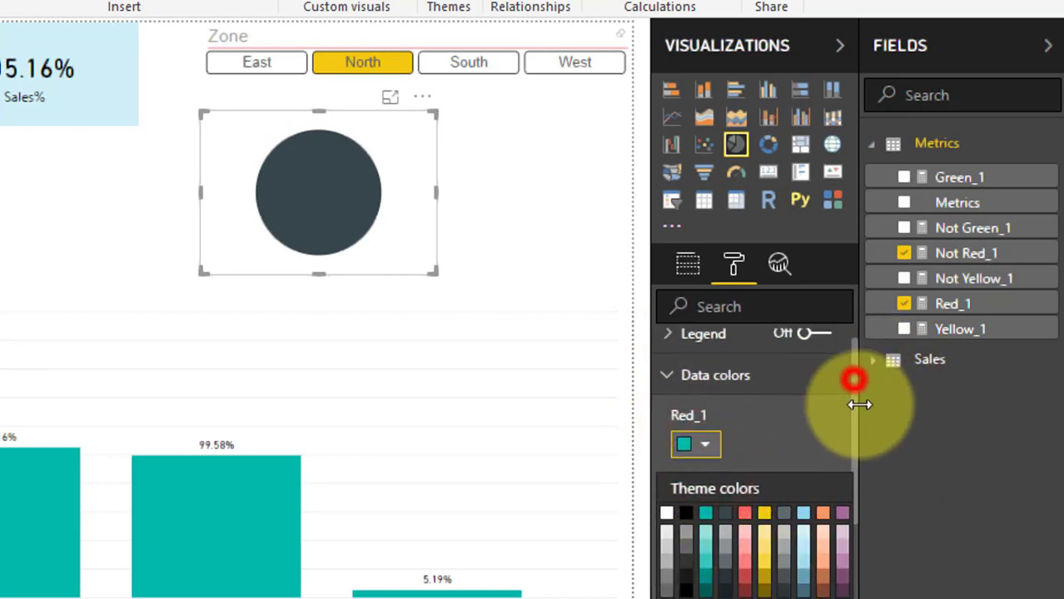
pyautogui.click(708, 417)
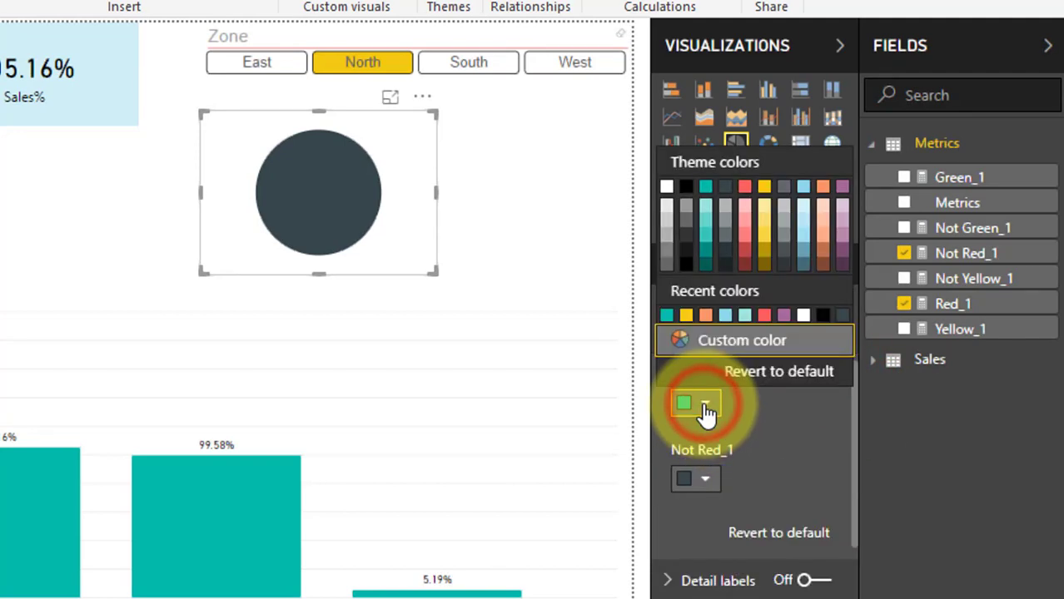
pyautogui.click(727, 353)
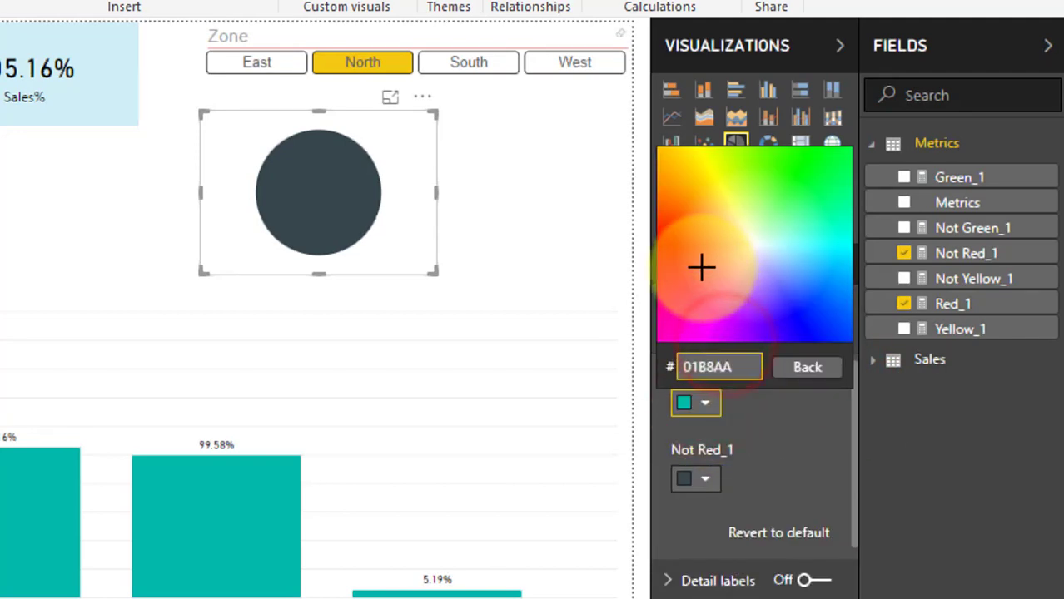
pyautogui.click(666, 236)
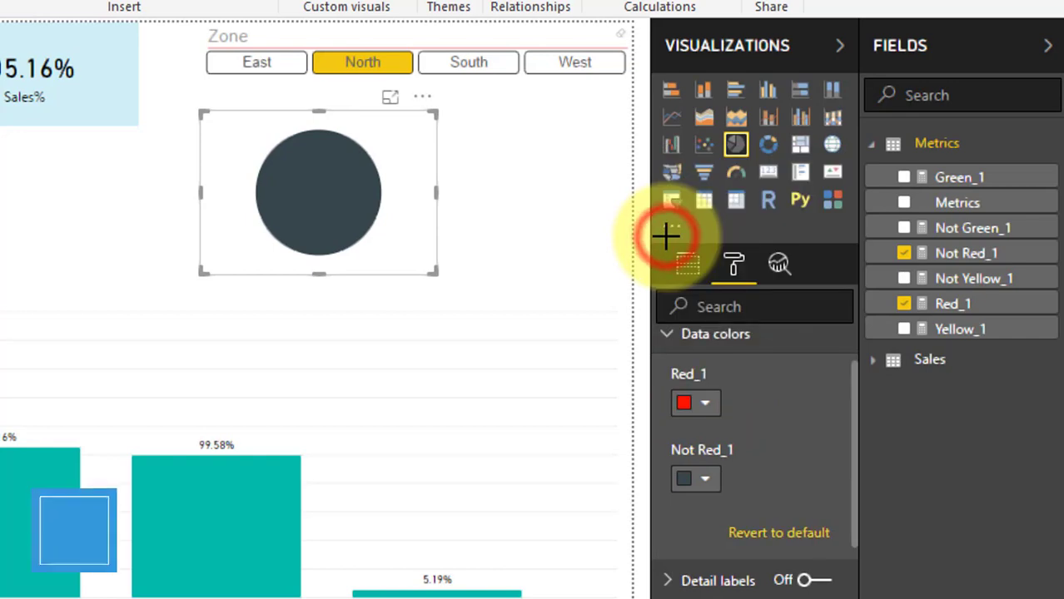
pyautogui.click(708, 483)
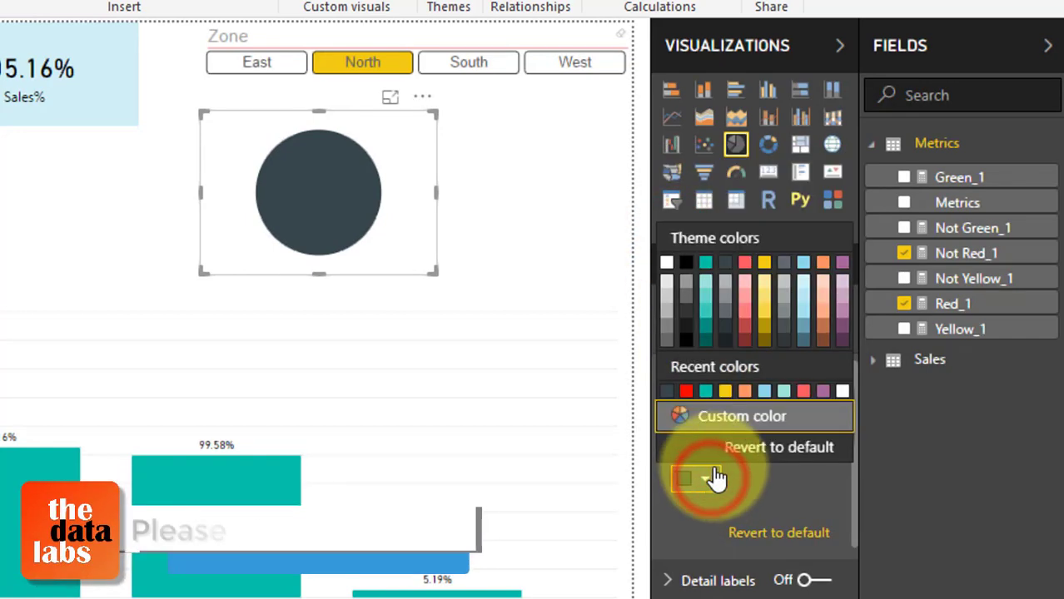
pyautogui.click(688, 287)
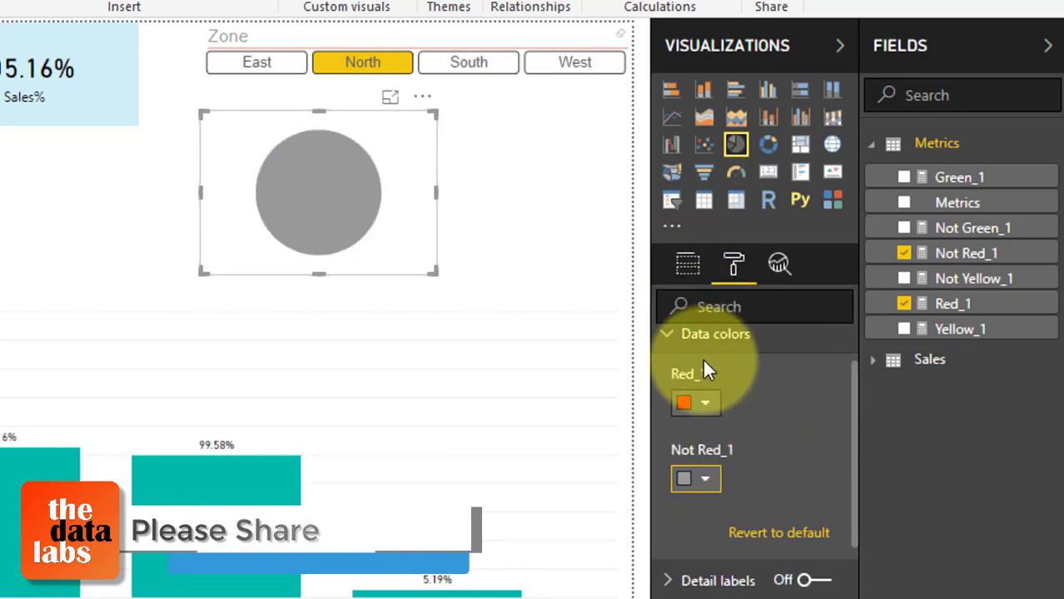
pyautogui.click(668, 338)
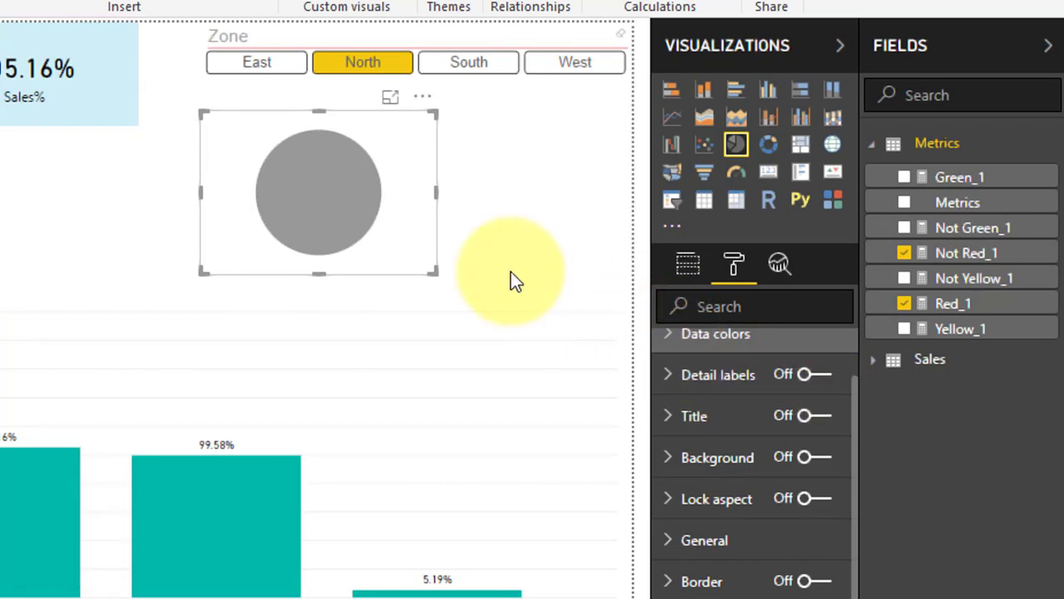
# - Move the grey circle visual to the left on the page
pyautogui.moveTo(412, 200); pyautogui.dragTo(245, 232)
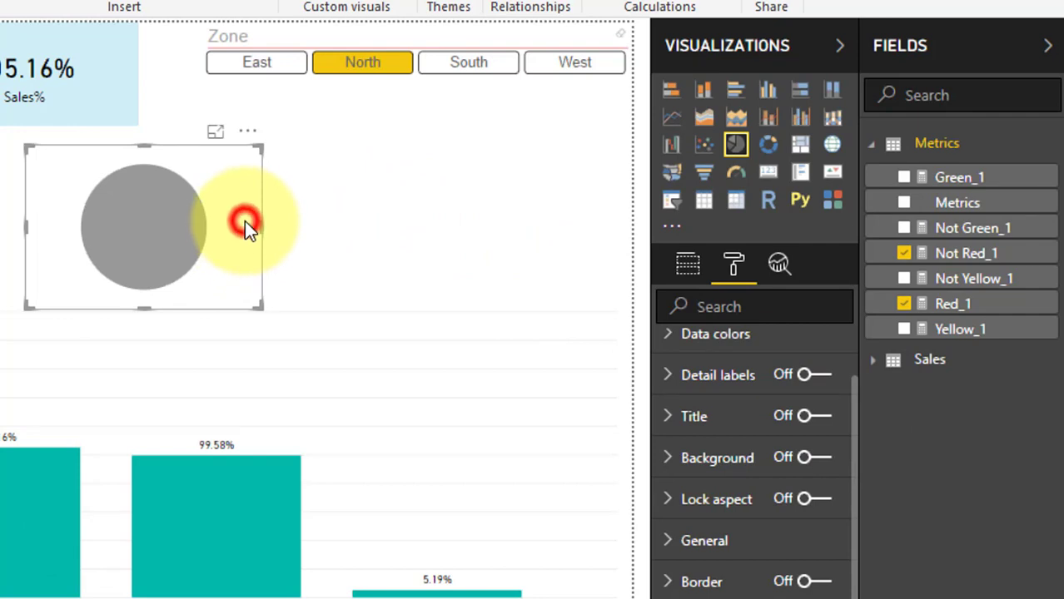
pyautogui.click(245, 220)
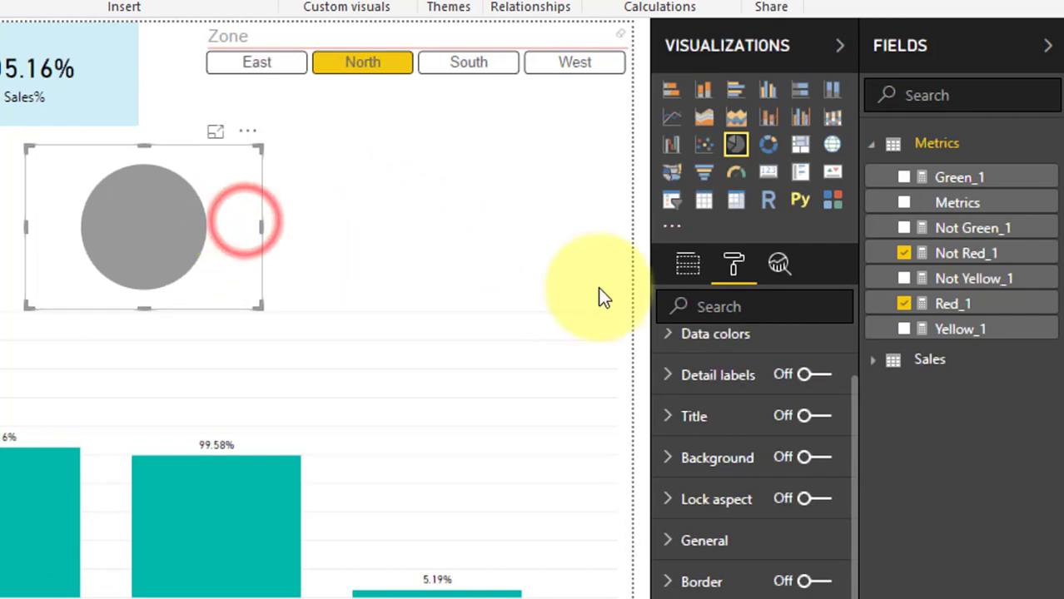
pyautogui.click(857, 471)
pyautogui.moveTo(855, 392); pyautogui.dragTo(857, 504)
# - Resize the circle visual to width 81 and height 70 in General settings
pyautogui.click(670, 528)
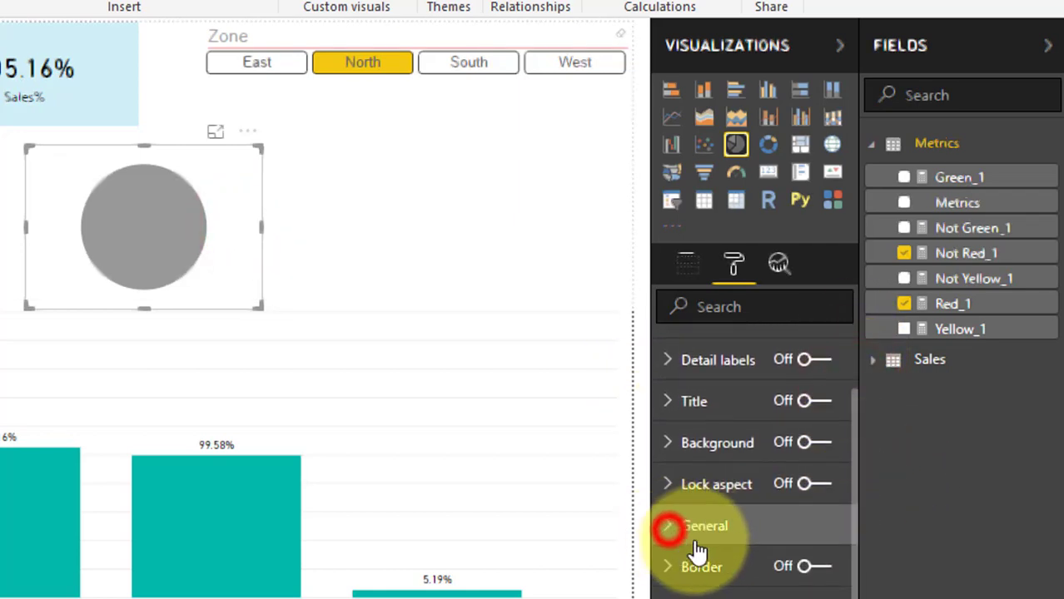
pyautogui.moveTo(856, 436); pyautogui.dragTo(848, 552)
pyautogui.click(746, 476)
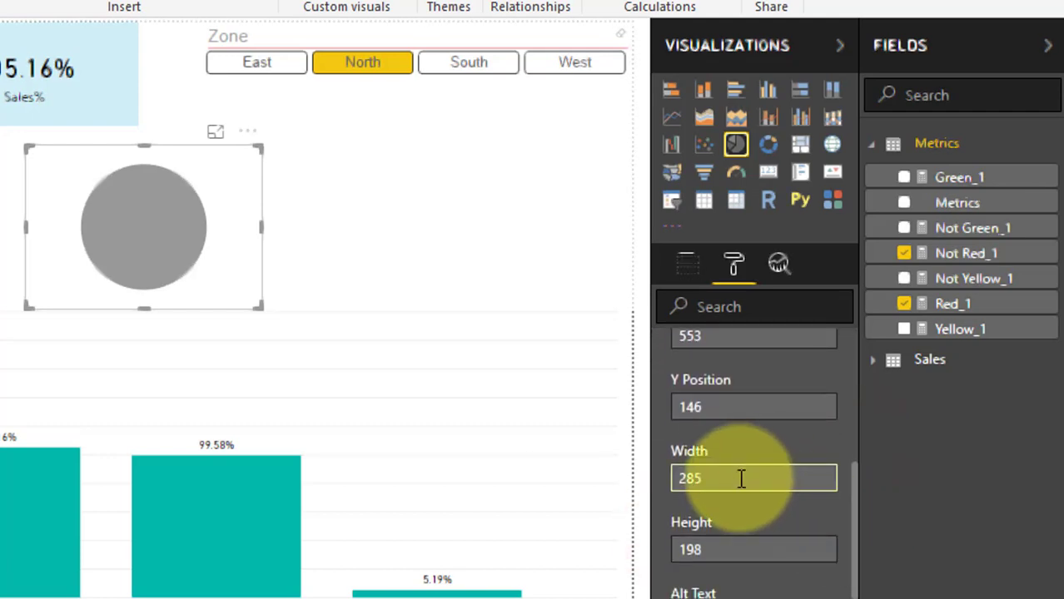
pyautogui.doubleClick(741, 478)
pyautogui.write('81')
pyautogui.press('Return')
pyautogui.doubleClick(676, 550)
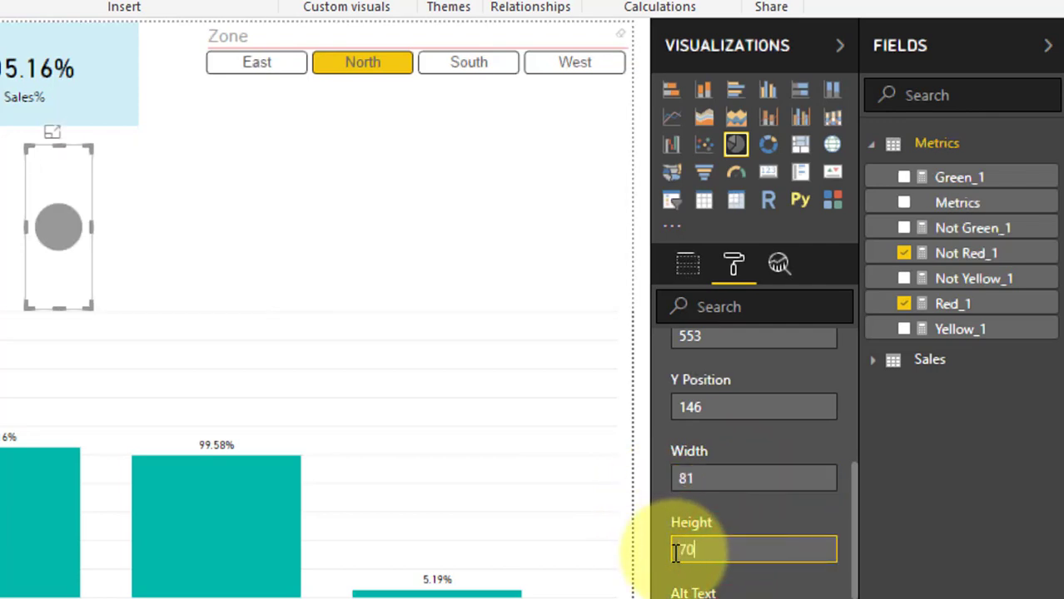
pyautogui.press('Return')
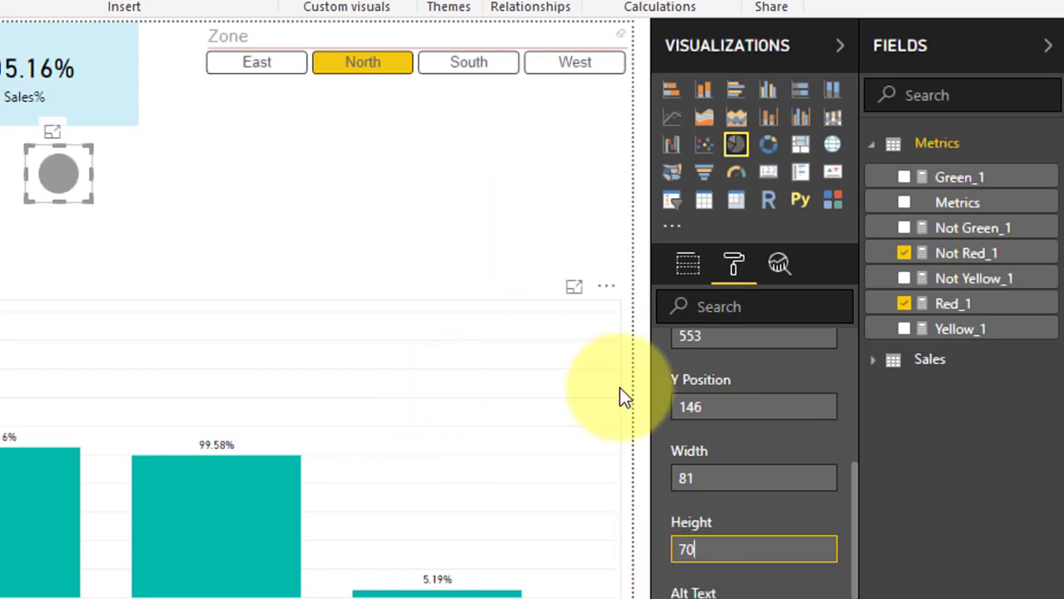
# - Copy the circle visual and paste two copies to its right
pyautogui.click(73, 158)
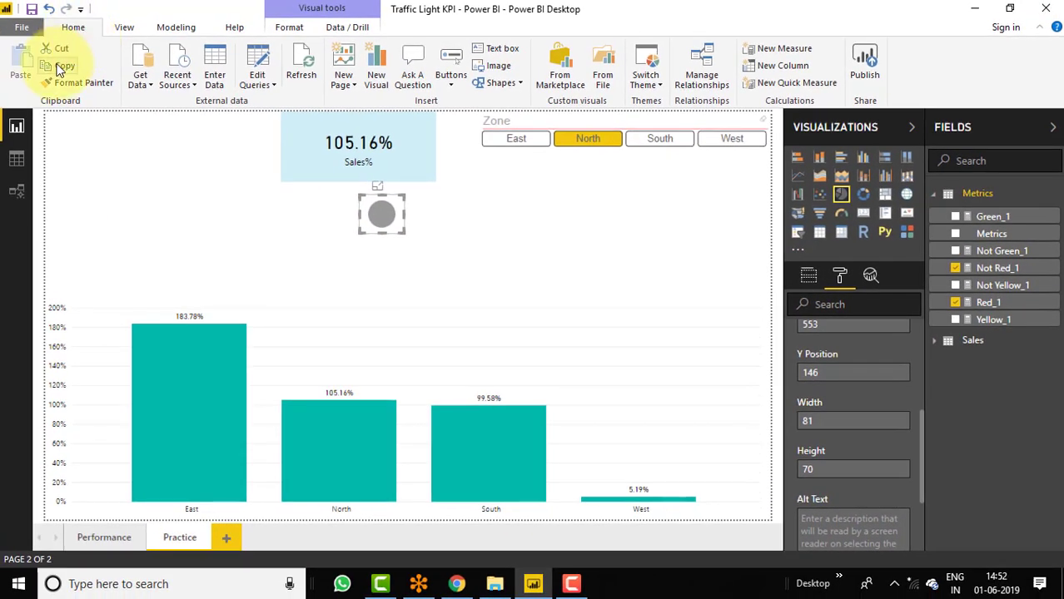
pyautogui.click(58, 68)
pyautogui.click(521, 231)
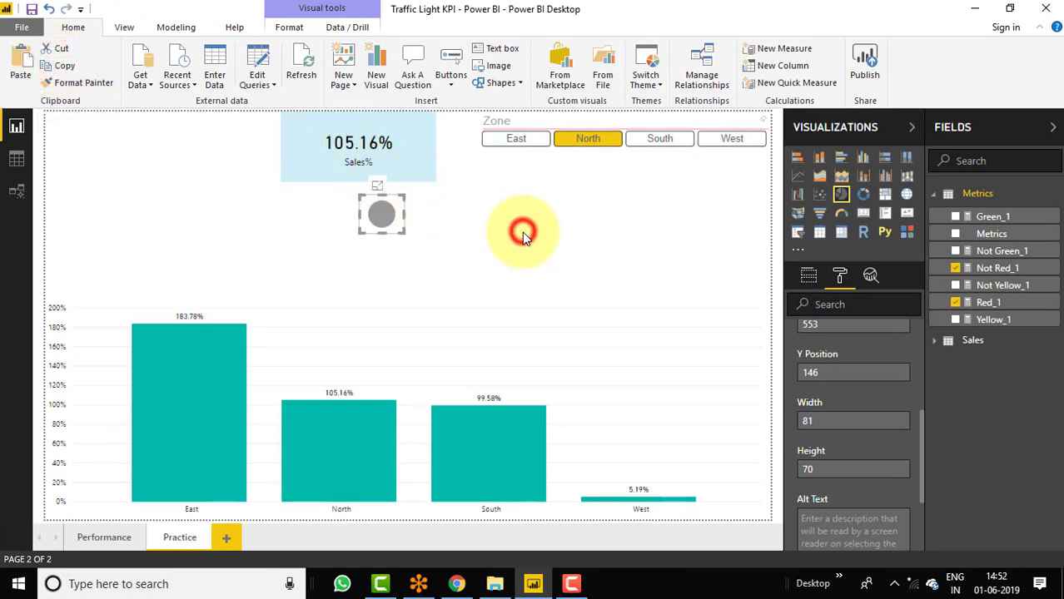
pyautogui.click(18, 71)
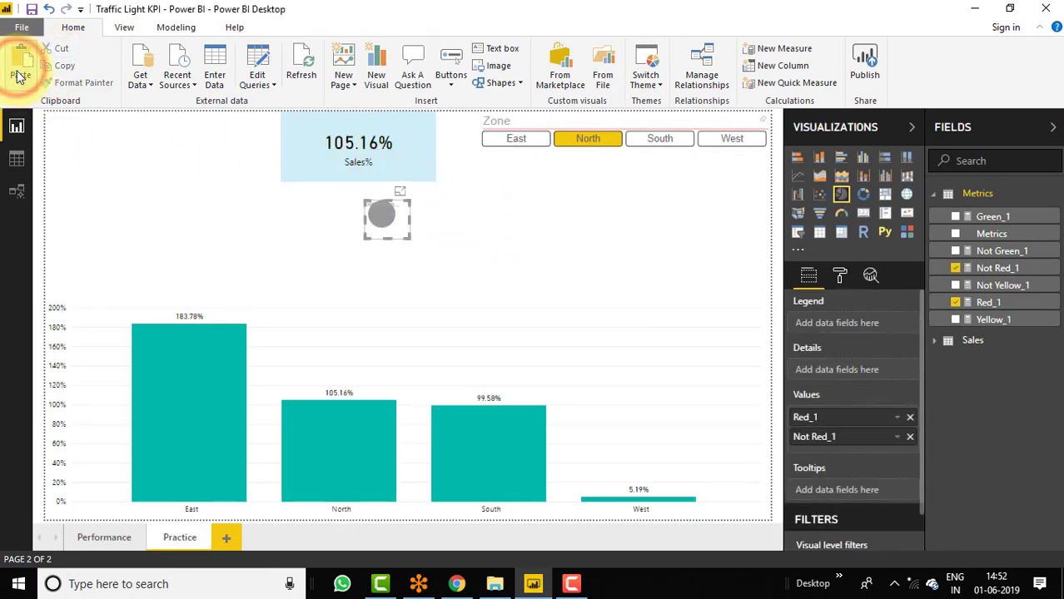
pyautogui.click(377, 217)
pyautogui.moveTo(421, 231); pyautogui.dragTo(431, 223)
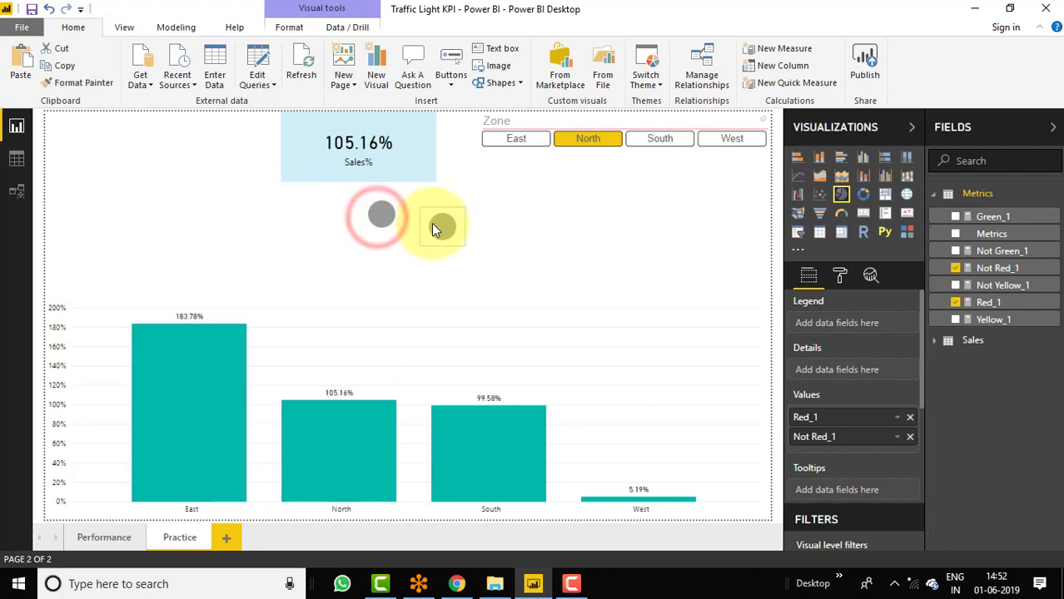
pyautogui.click(21, 83)
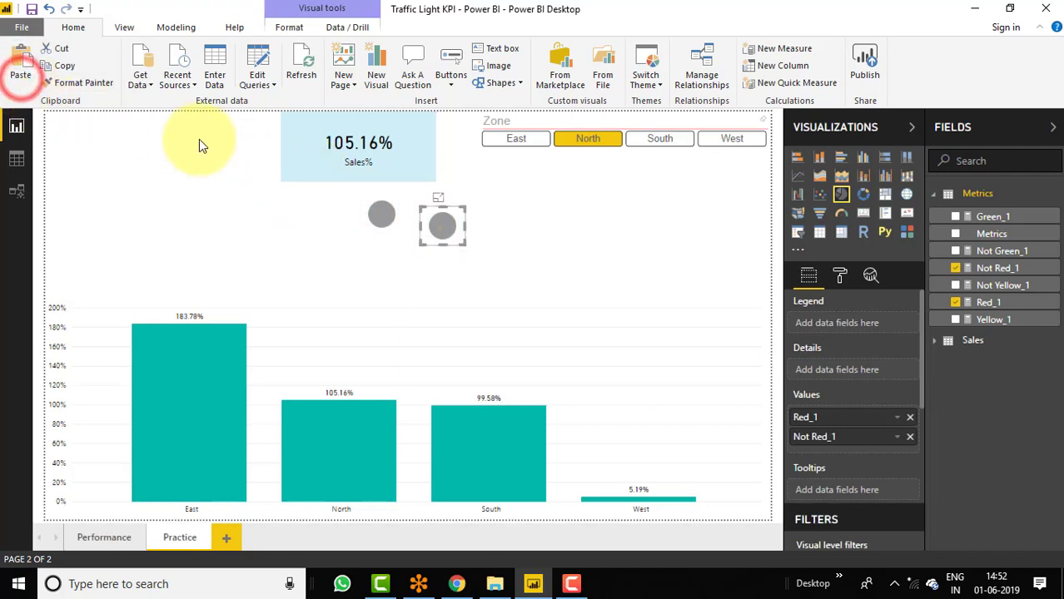
pyautogui.moveTo(380, 217); pyautogui.dragTo(534, 232)
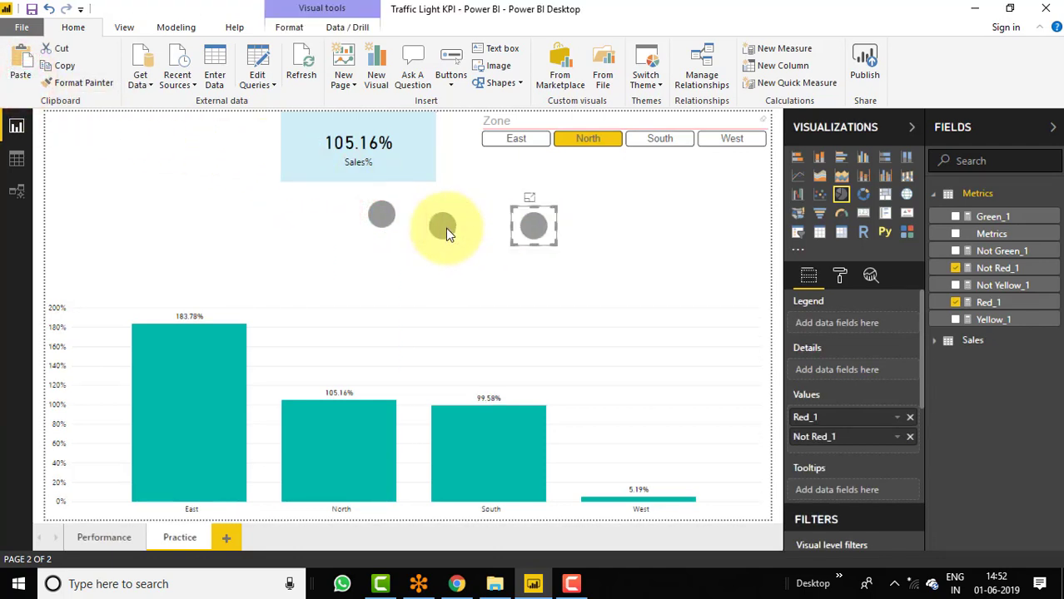
# - Spread the three circles across the page and add Yellow_1 and Not Yellow_1 to the middle one
pyautogui.click(381, 214)
pyautogui.moveTo(167, 172); pyautogui.dragTo(144, 141)
pyautogui.moveTo(447, 231); pyautogui.dragTo(301, 237)
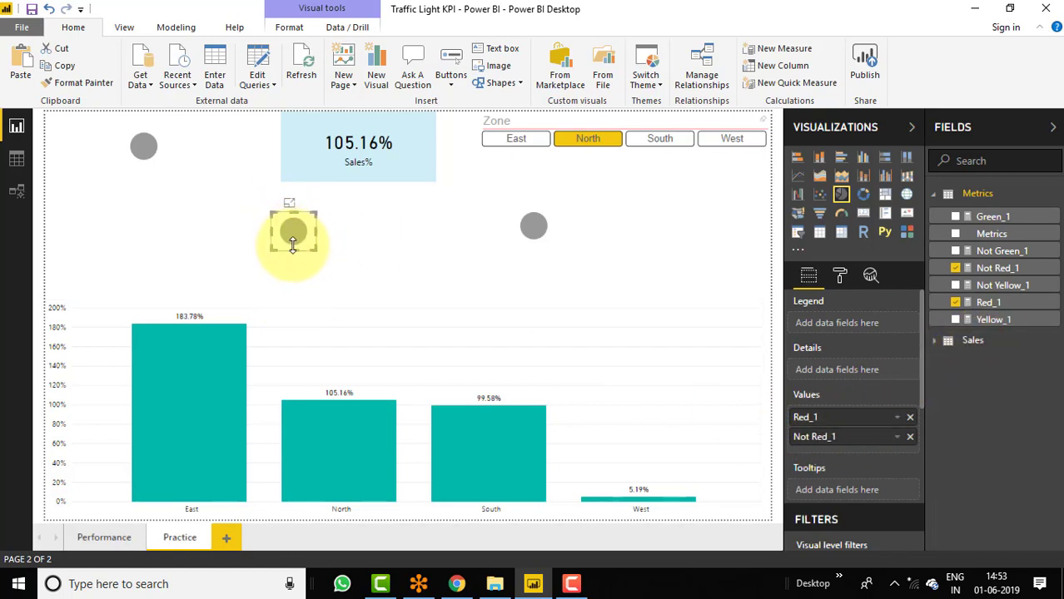
pyautogui.moveTo(998, 328); pyautogui.dragTo(880, 435)
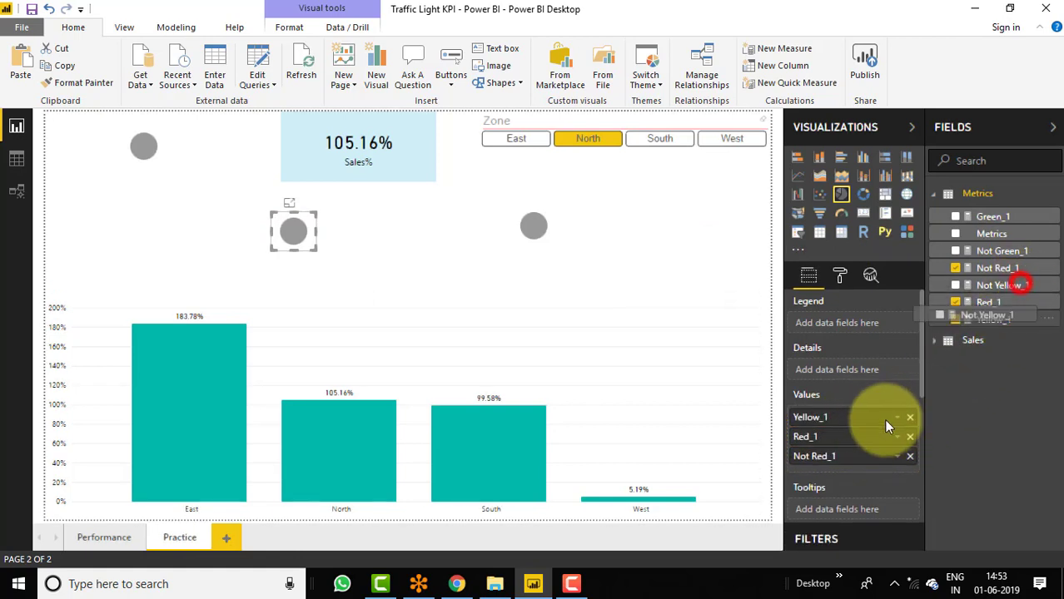
pyautogui.moveTo(891, 450); pyautogui.dragTo(911, 457)
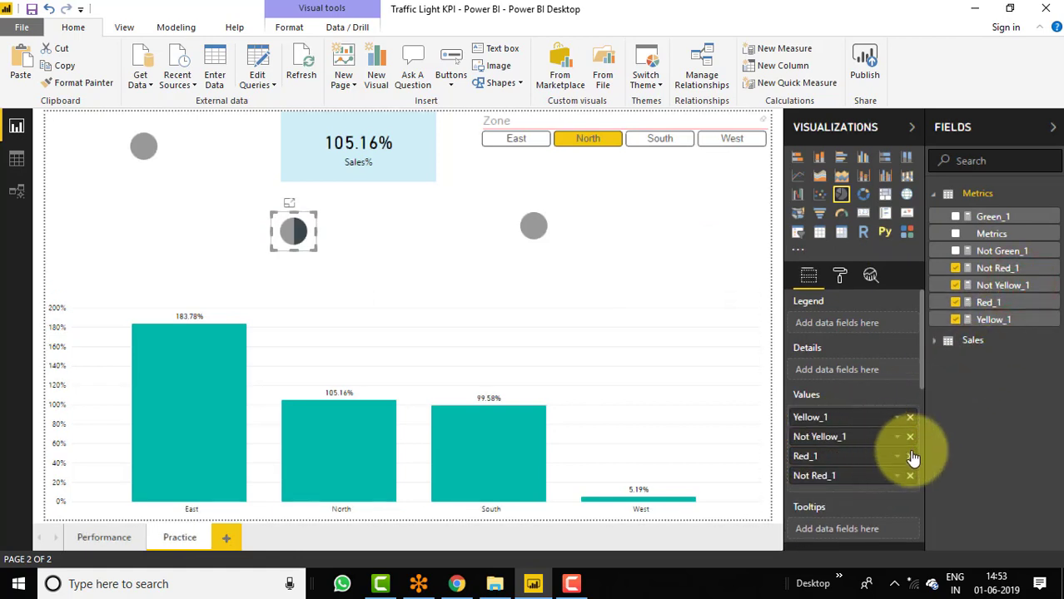
# - Remove Red_1 and Not Red_1 from the middle circle's values
pyautogui.click(908, 458)
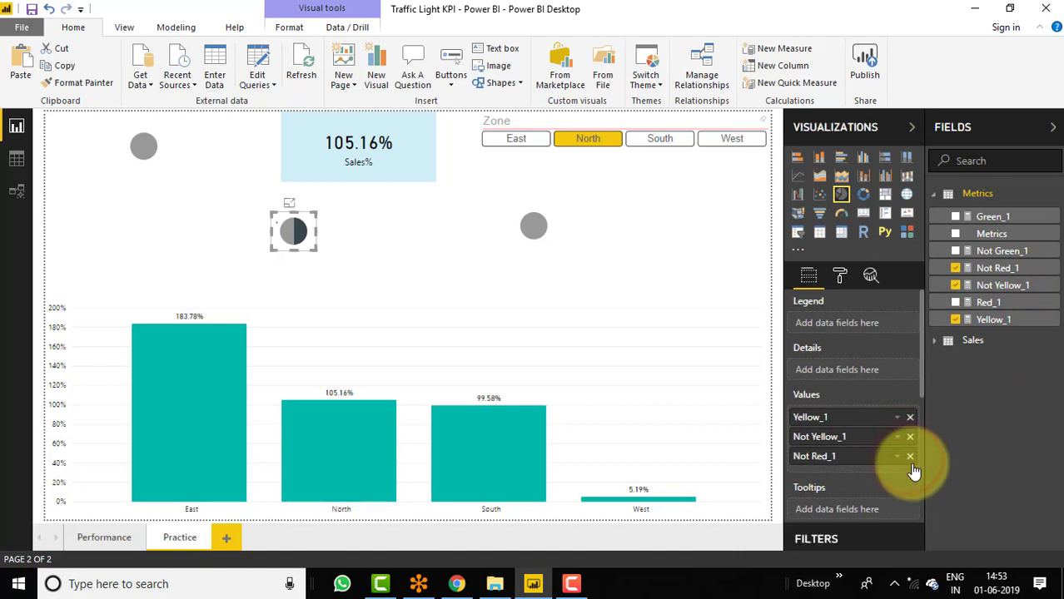
pyautogui.click(909, 457)
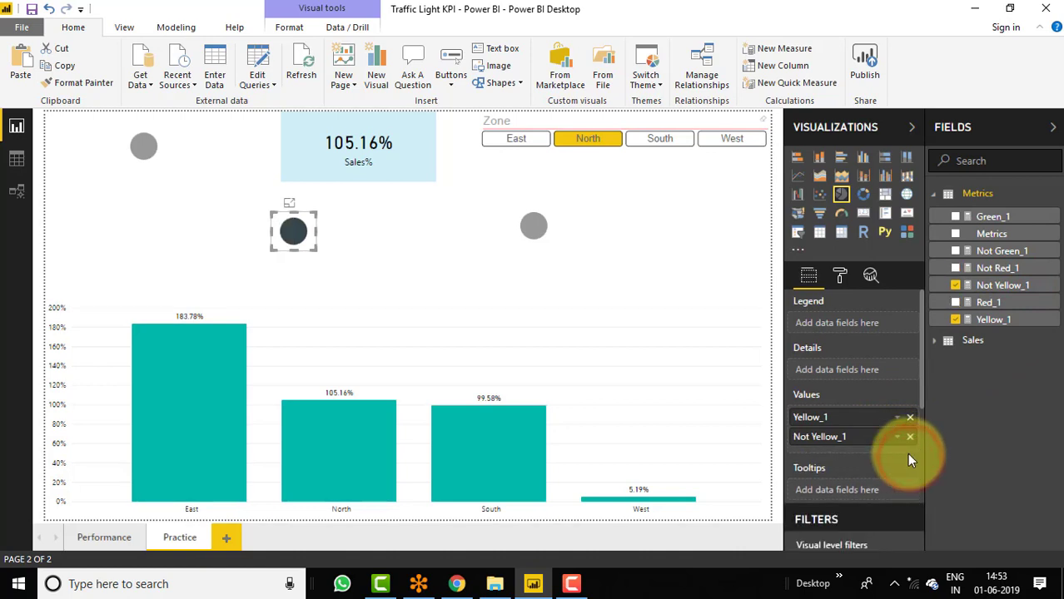
pyautogui.click(843, 277)
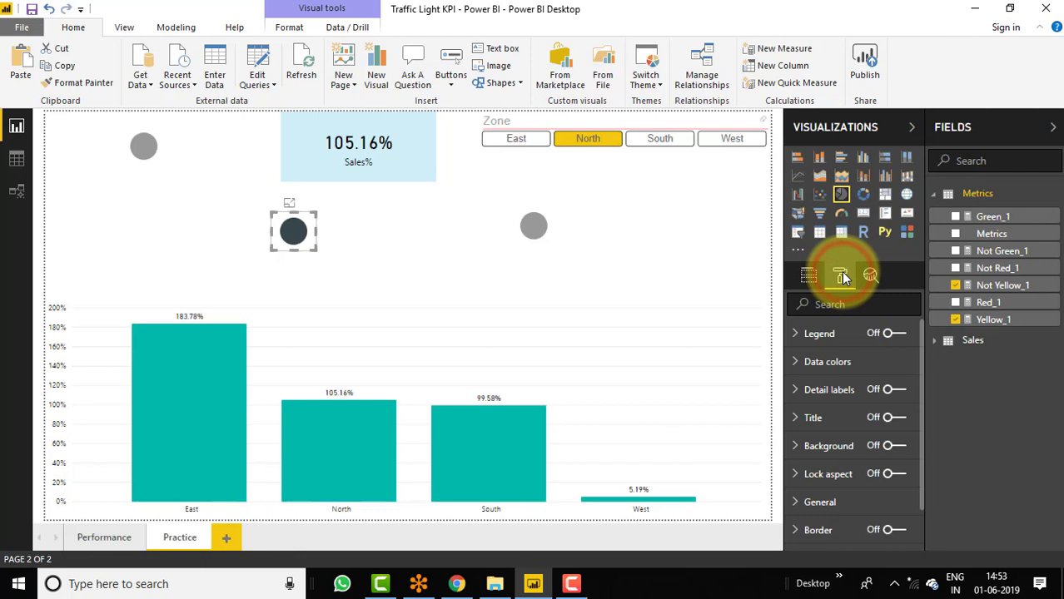
# - Colour Yellow_1 a custom yellow and Not Yellow_1 the Black 60% lighter grey
pyautogui.click(796, 366)
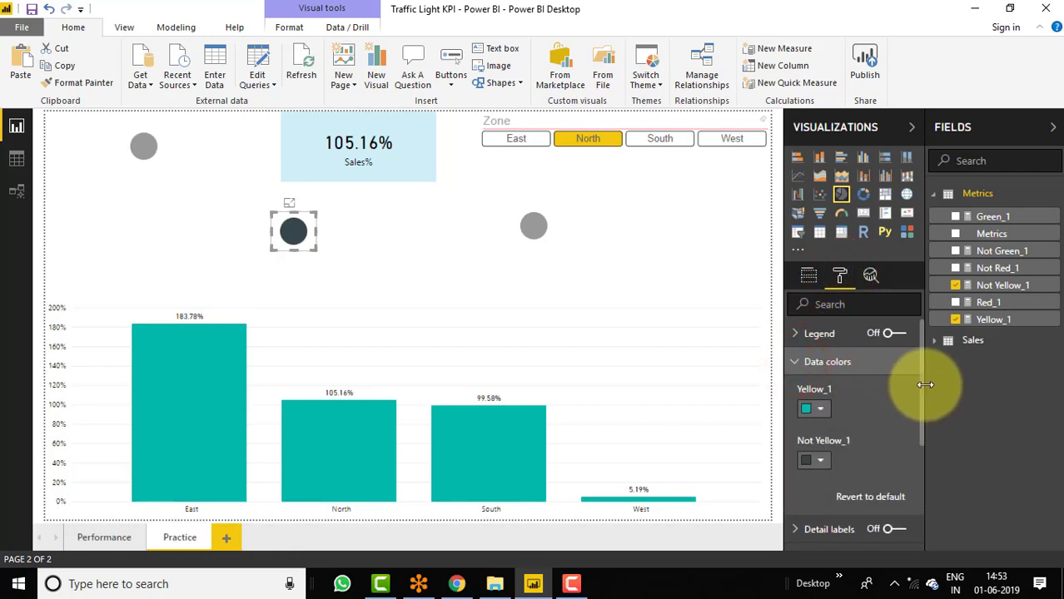
pyautogui.click(820, 411)
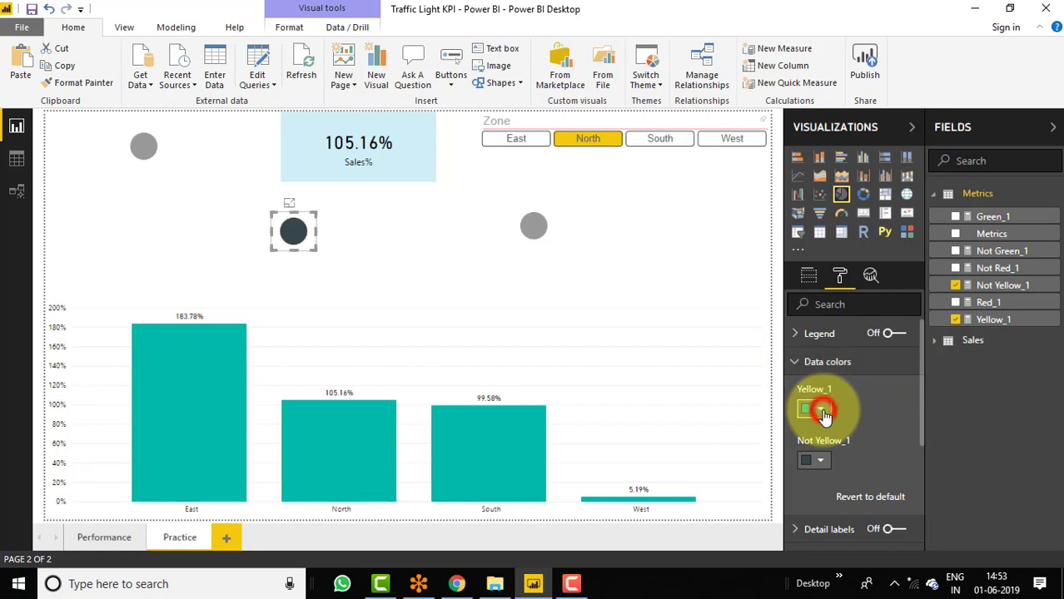
pyautogui.click(860, 392)
pyautogui.moveTo(921, 355); pyautogui.dragTo(920, 376)
pyautogui.click(819, 375)
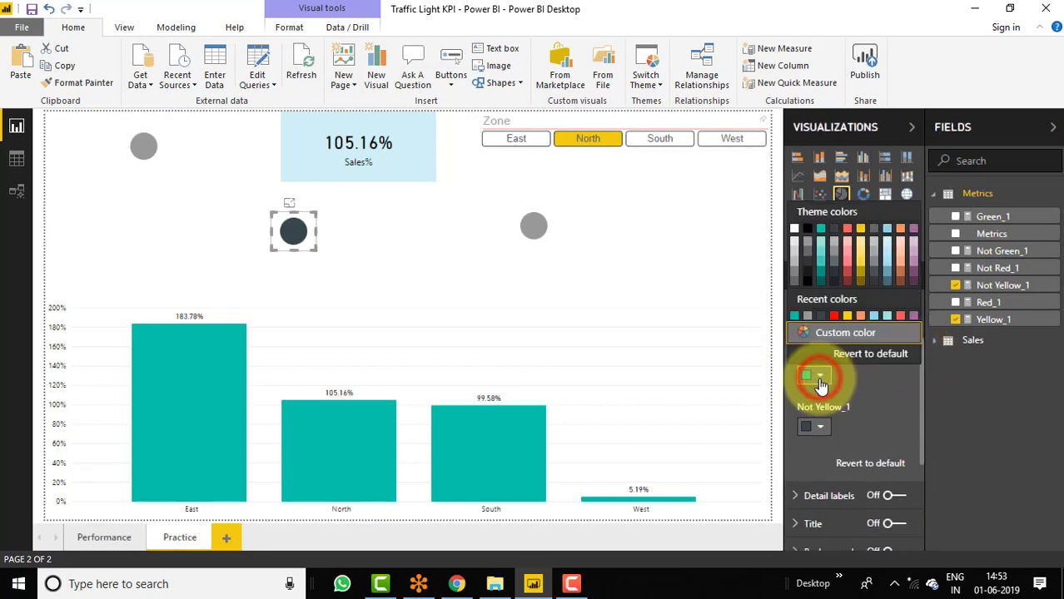
pyautogui.click(841, 337)
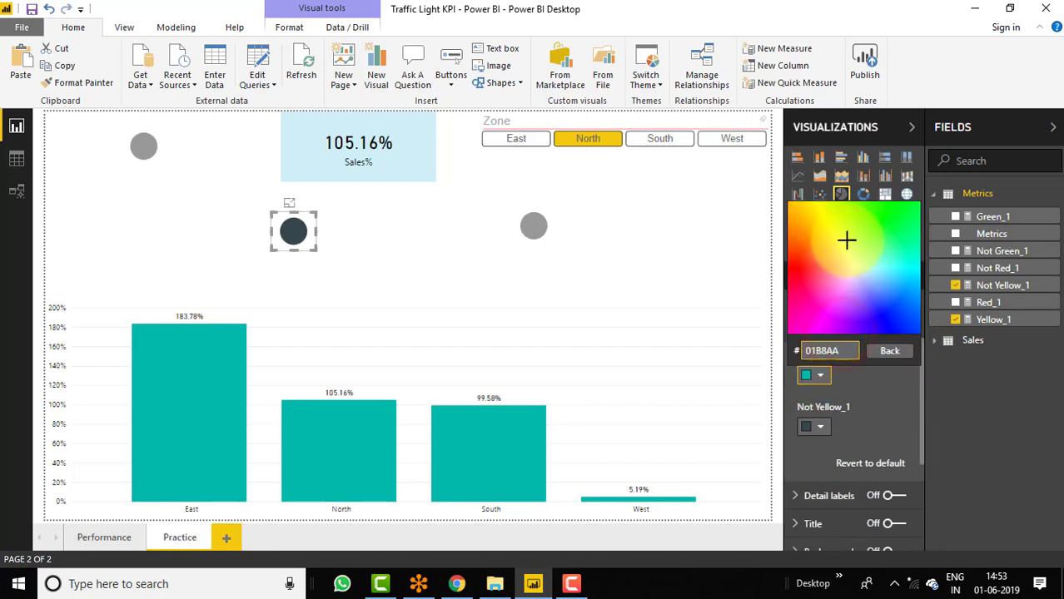
pyautogui.click(826, 221)
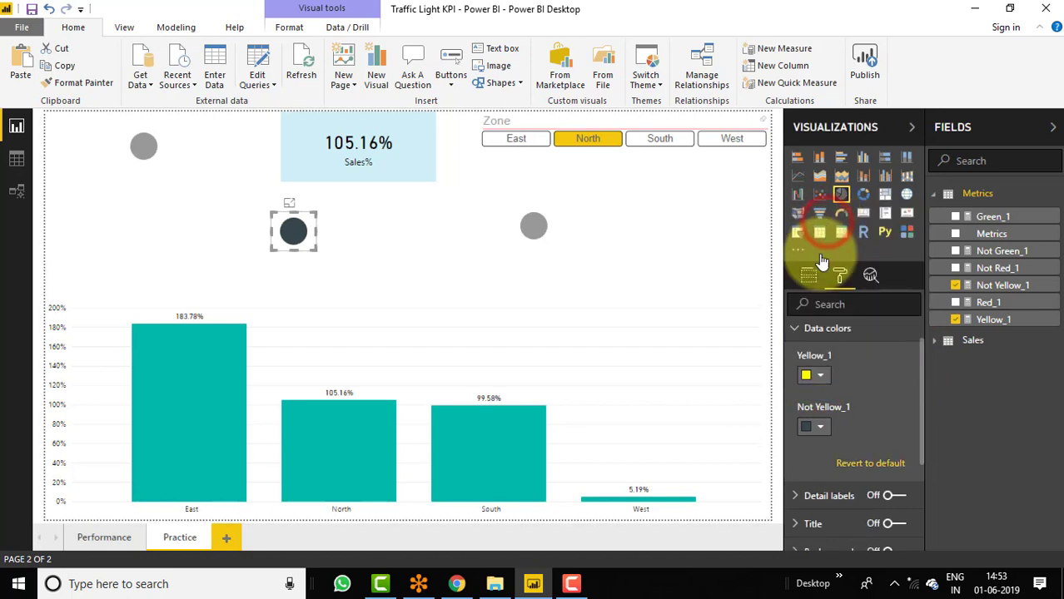
pyautogui.click(821, 428)
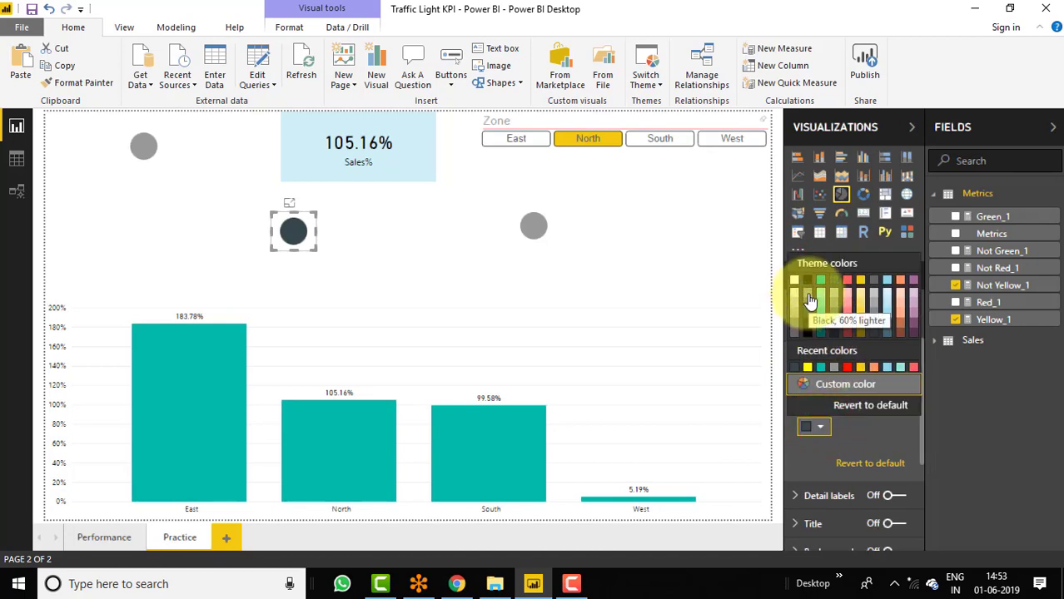
pyautogui.click(809, 300)
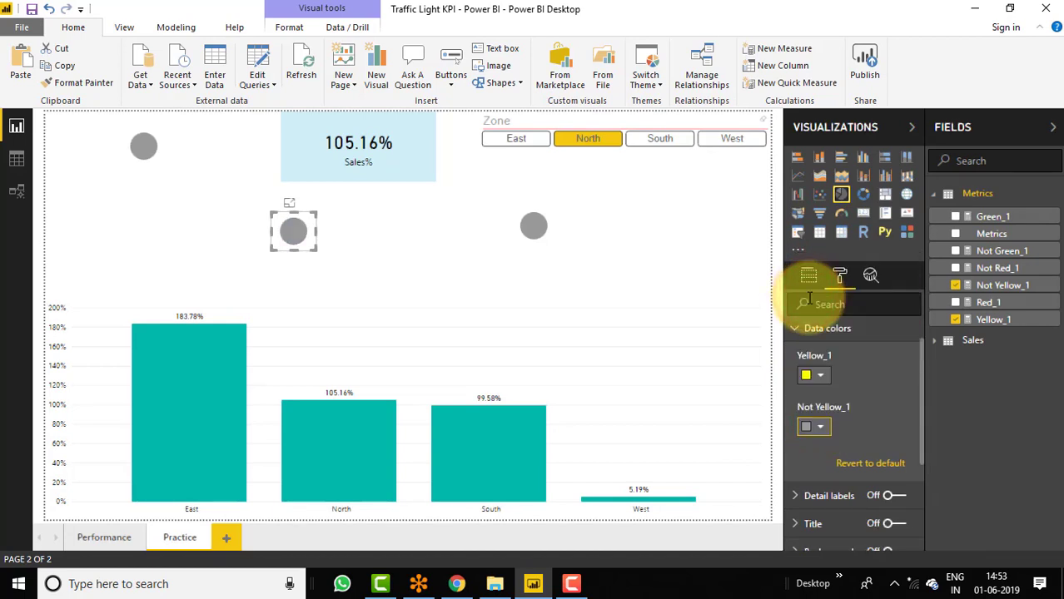
# - On the right circle, add Green_1 and Not Green_1 and remove Red_1 and Not Red_1
pyautogui.click(553, 284)
pyautogui.click(546, 221)
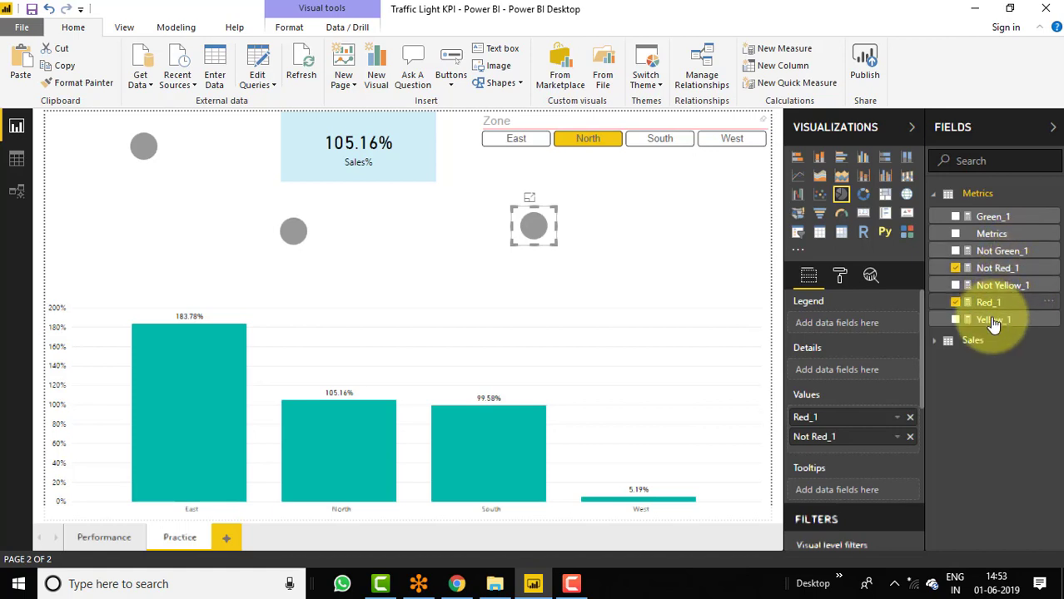
pyautogui.moveTo(995, 216); pyautogui.dragTo(858, 416)
pyautogui.moveTo(1019, 250); pyautogui.dragTo(835, 440)
pyautogui.click(909, 461)
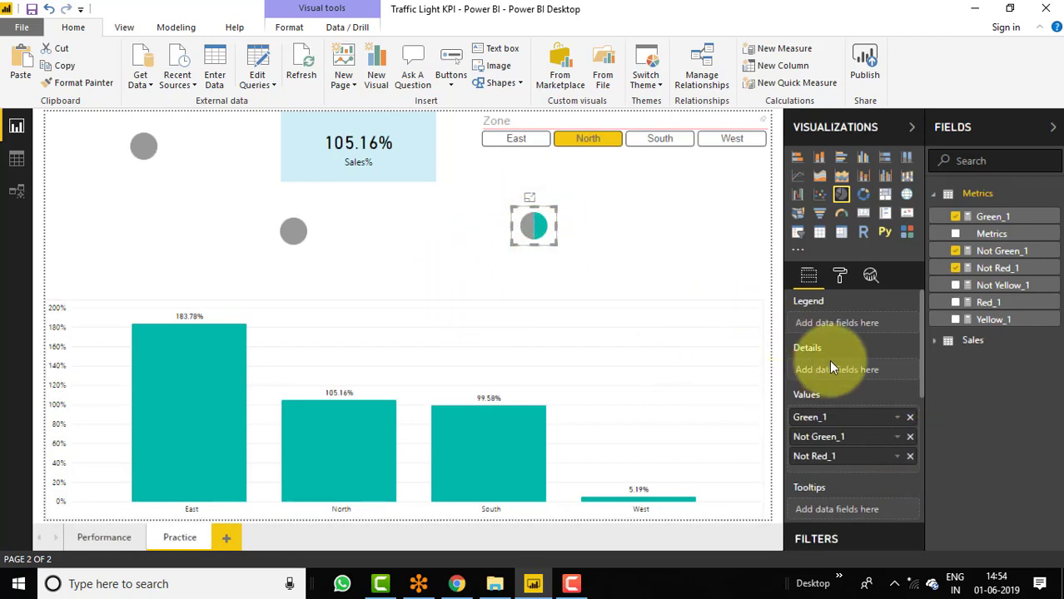
pyautogui.click(909, 460)
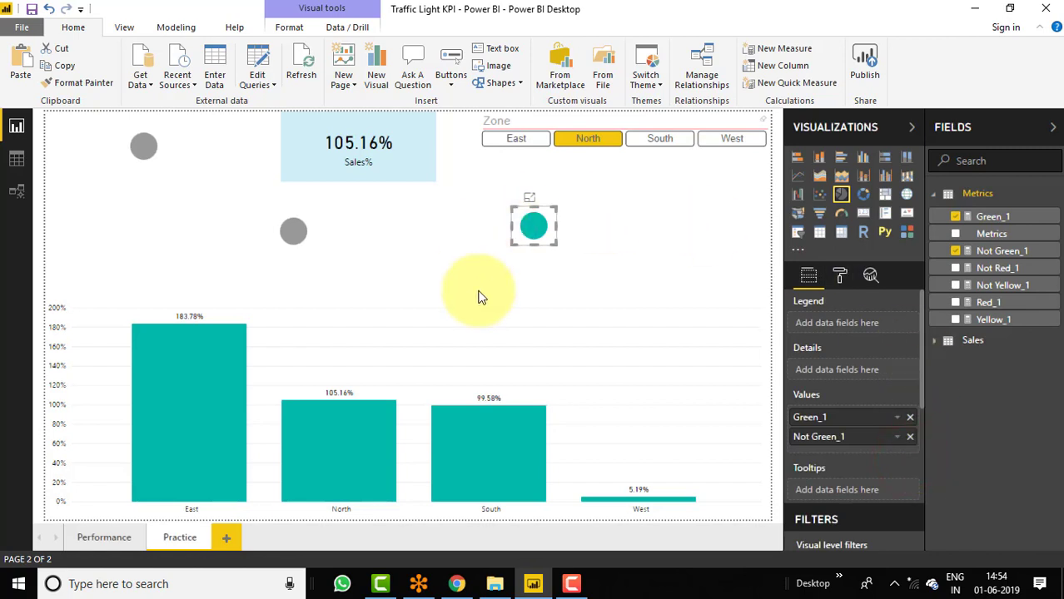
# - Set the right circle's Green_1 to a custom bright green and Not Green_1 to Black 60% lighter
pyautogui.click(840, 280)
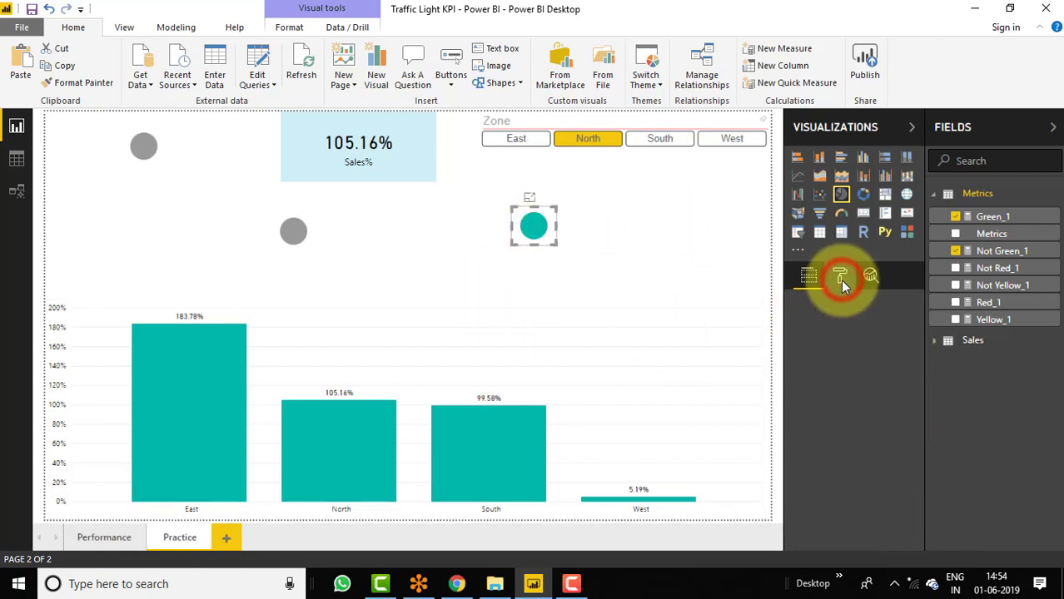
pyautogui.click(798, 372)
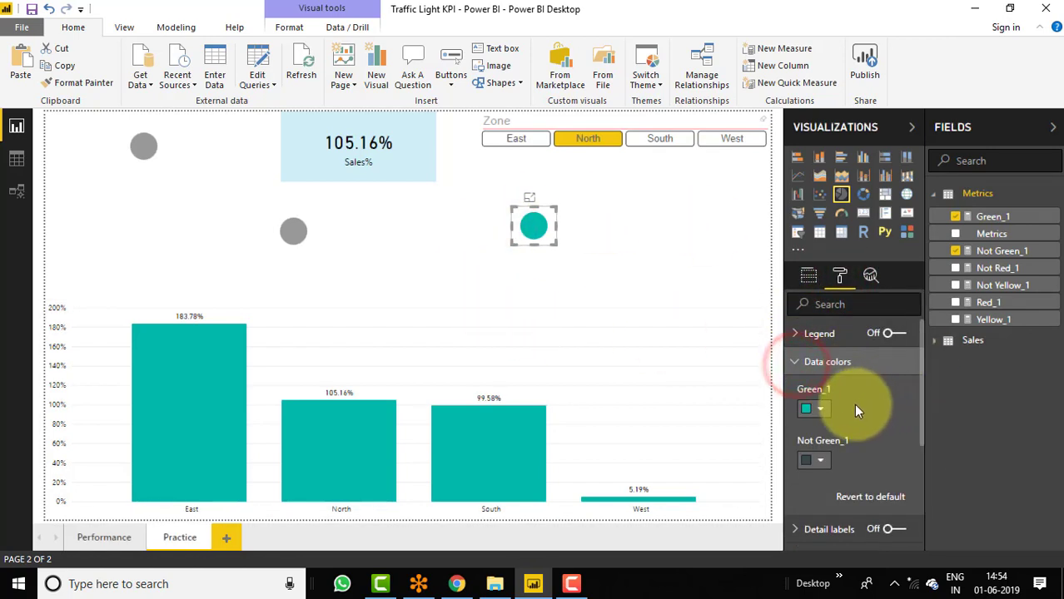
pyautogui.click(824, 411)
pyautogui.moveTo(920, 367); pyautogui.dragTo(921, 381)
pyautogui.click(819, 379)
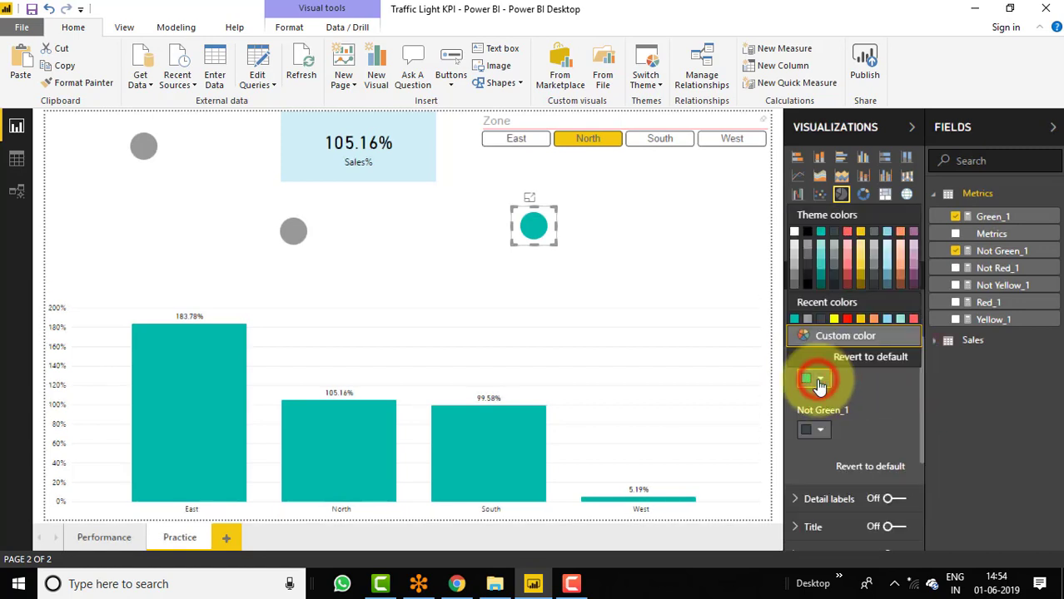
pyautogui.click(845, 337)
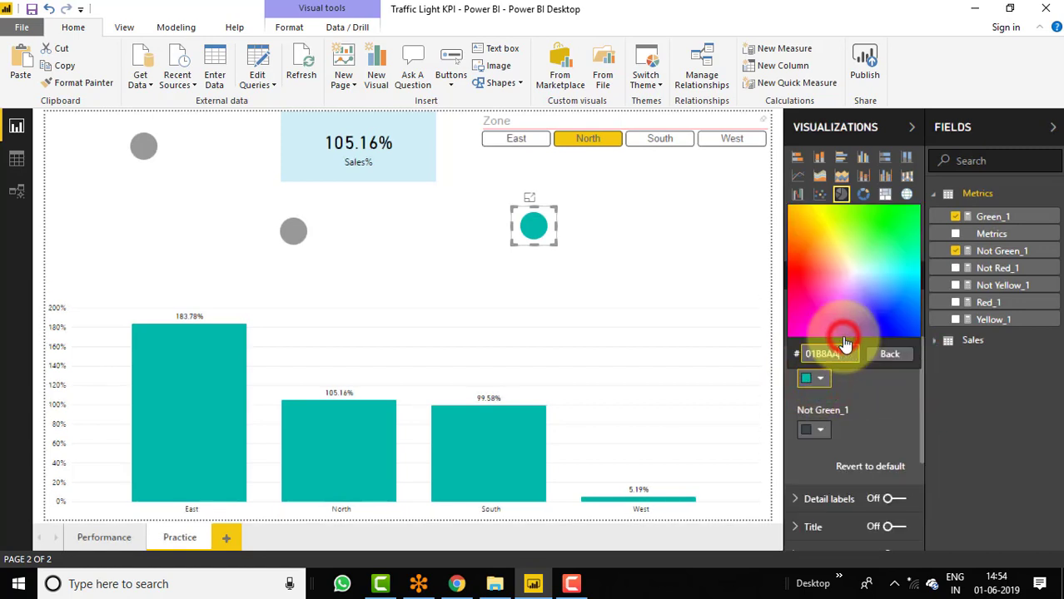
pyautogui.click(873, 216)
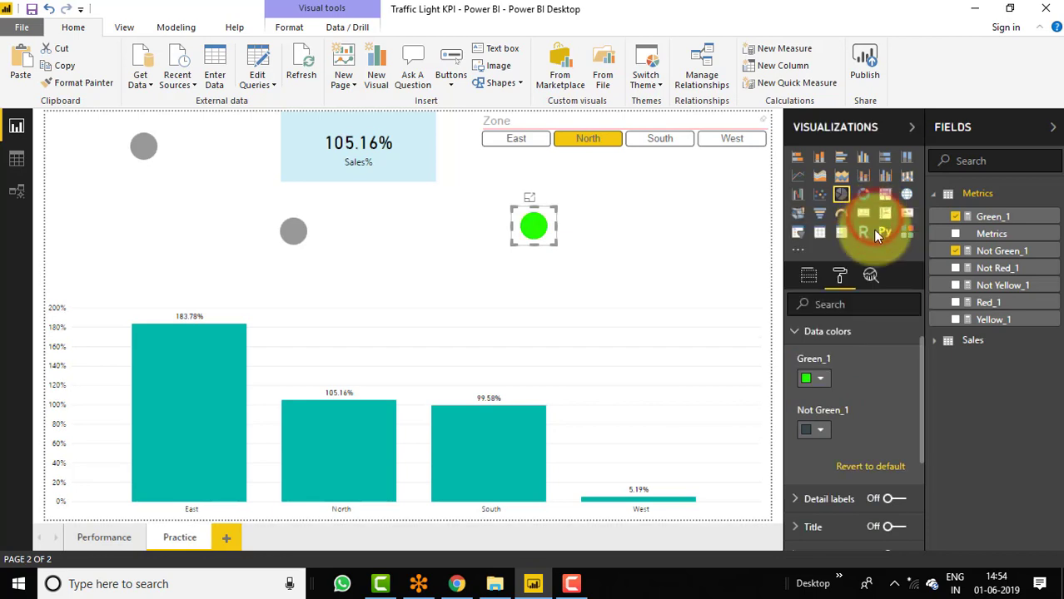
pyautogui.click(821, 430)
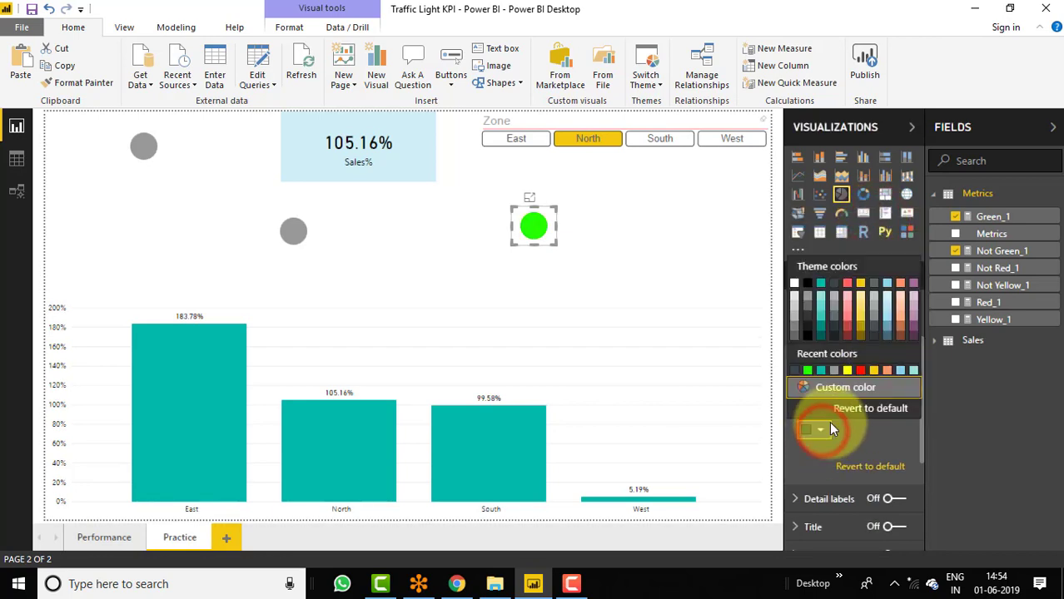
pyautogui.click(807, 302)
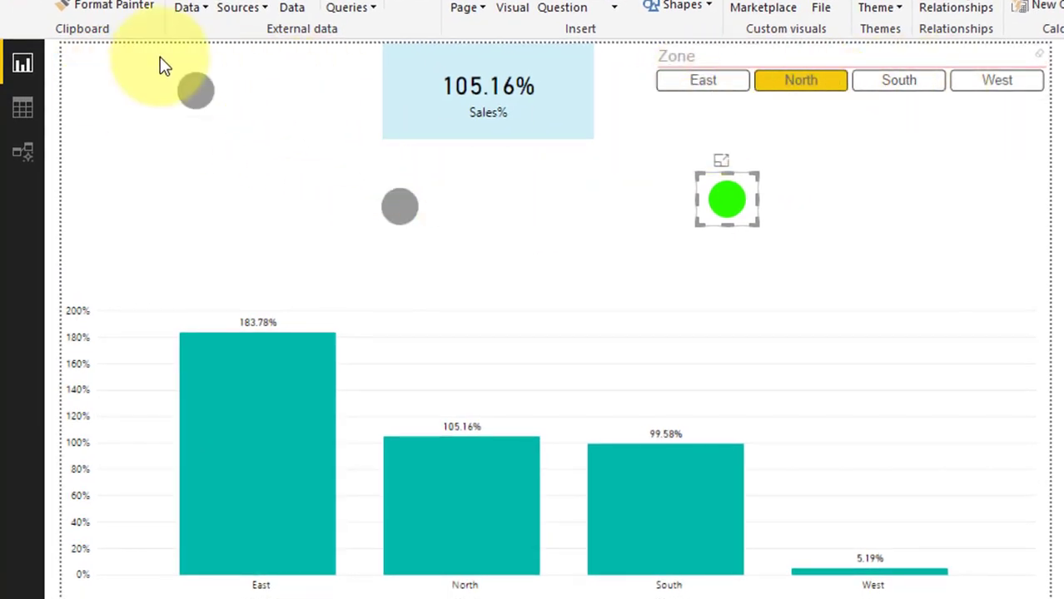
# - Test the circles with the East, North, South and West zone slicer, then go to the Performance page
pyautogui.click(715, 88)
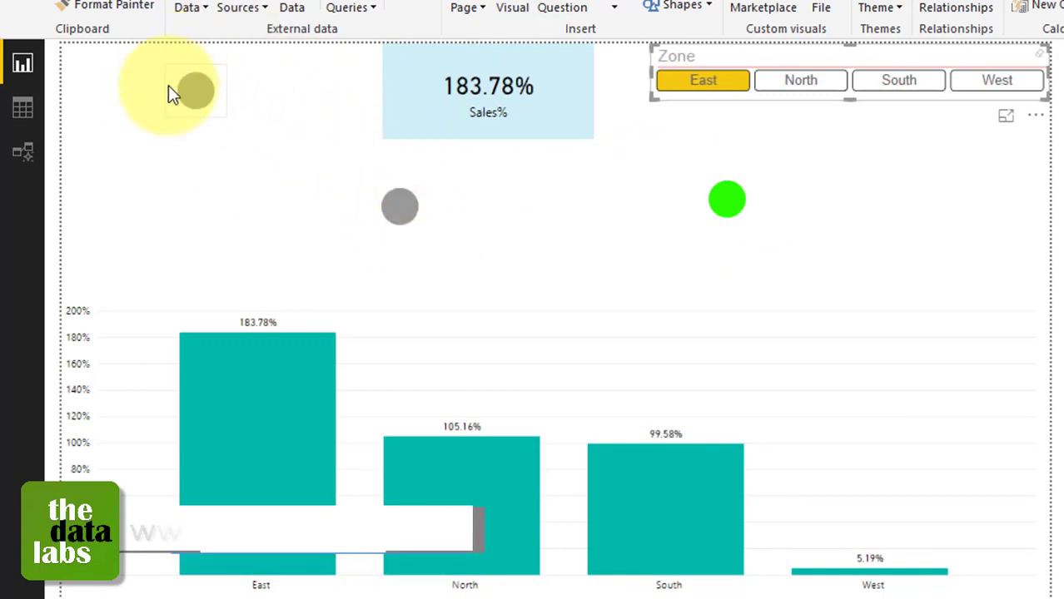
pyautogui.click(806, 82)
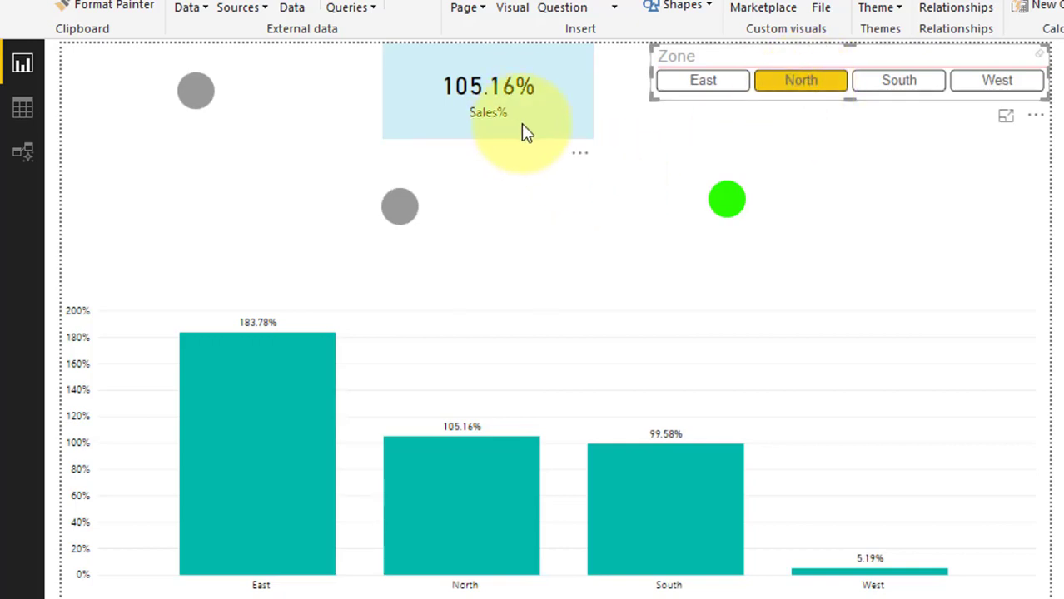
pyautogui.click(899, 83)
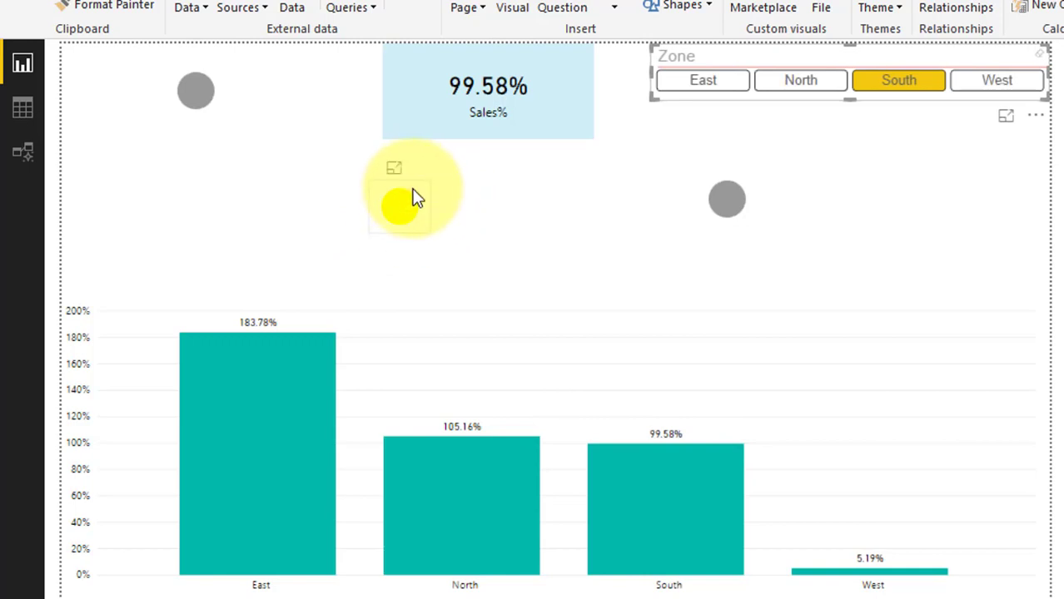
pyautogui.click(980, 87)
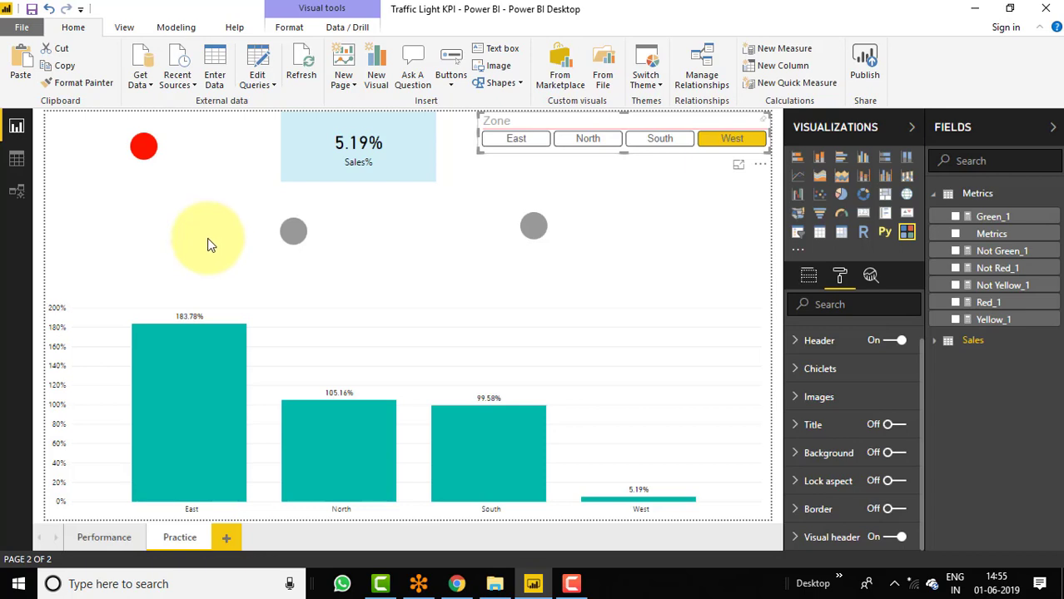
pyautogui.click(97, 536)
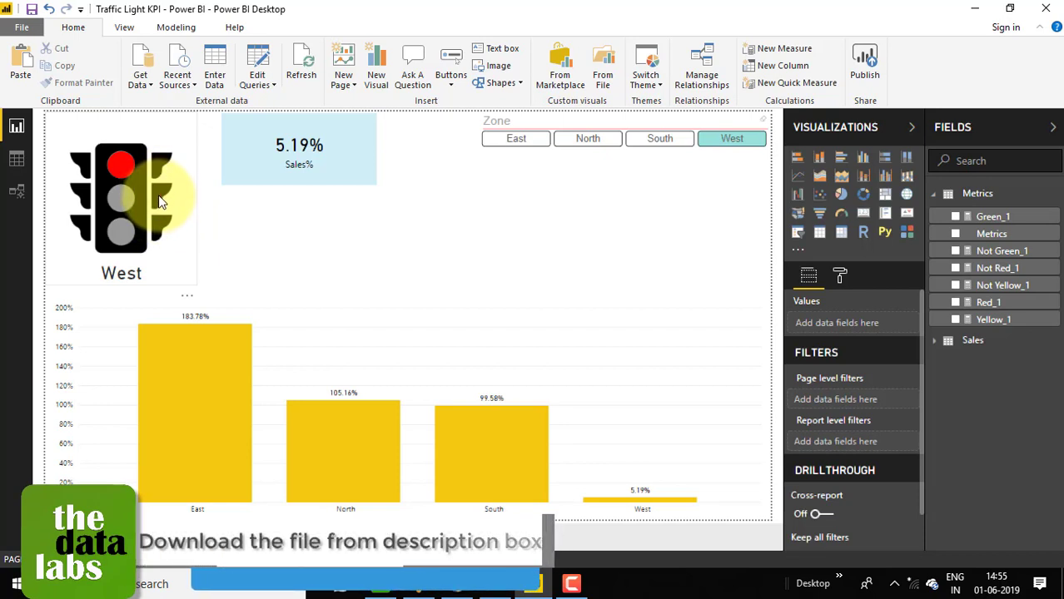
# - Copy the traffic-light image from Performance and paste it onto the Practice page
pyautogui.click(161, 203)
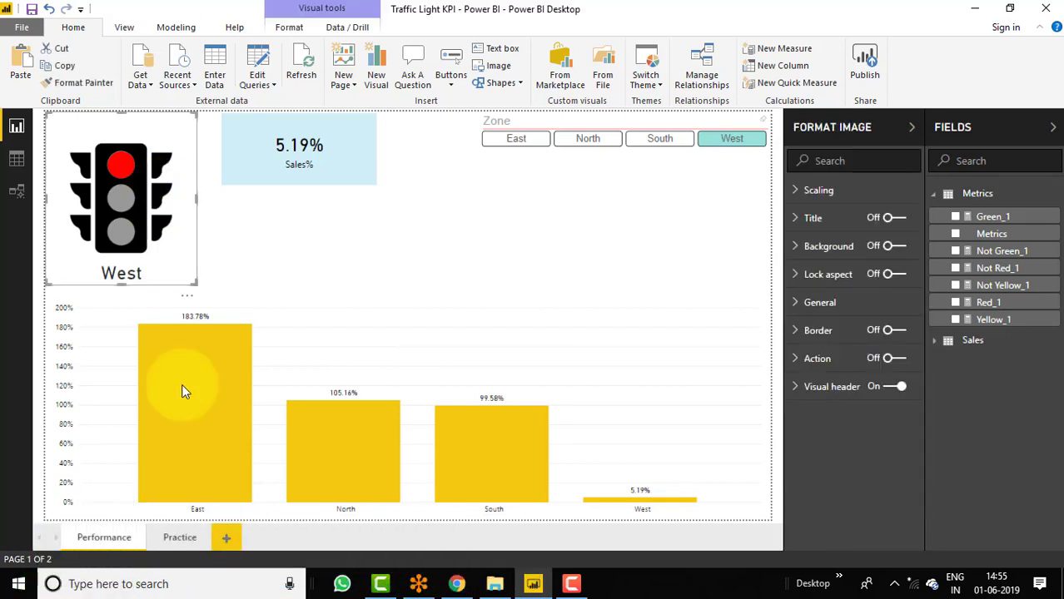
pyautogui.click(175, 546)
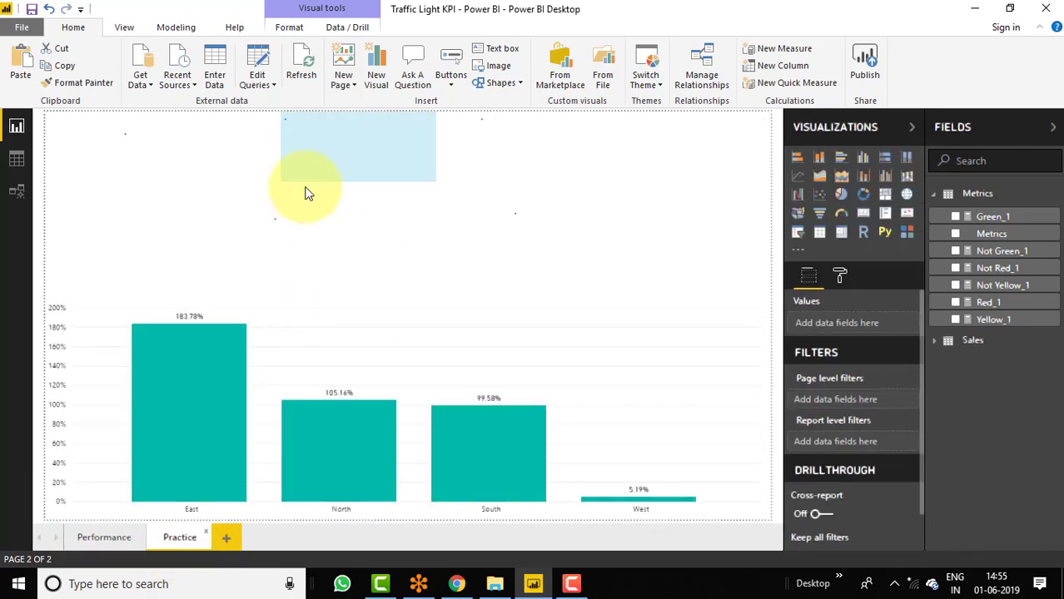
pyautogui.click(158, 251)
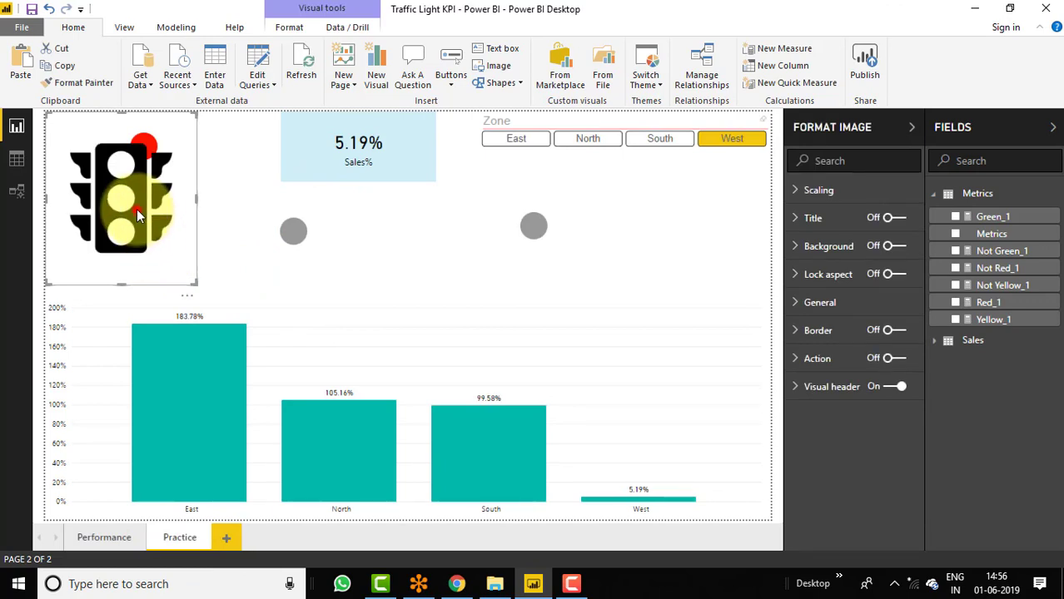
# - Move the traffic-light image to the top-left and fit the red circle into its top lamp
pyautogui.click(197, 220)
pyautogui.moveTo(198, 220); pyautogui.dragTo(113, 221)
pyautogui.moveTo(202, 81); pyautogui.dragTo(424, 169)
pyautogui.moveTo(395, 206); pyautogui.dragTo(458, 244)
pyautogui.moveTo(183, 237); pyautogui.dragTo(183, 112)
pyautogui.click(354, 167)
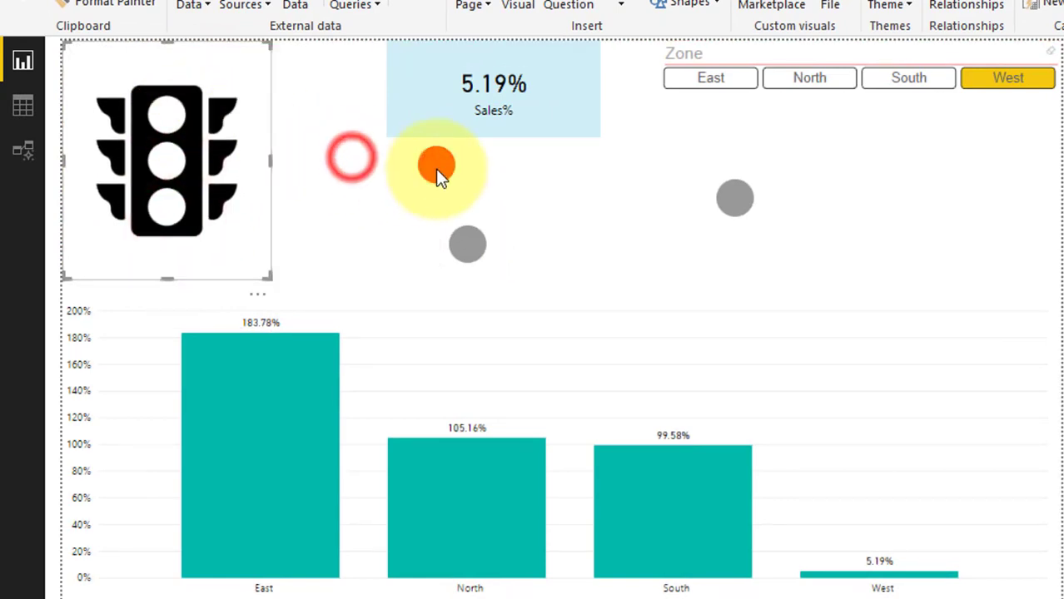
pyautogui.moveTo(428, 160); pyautogui.dragTo(175, 113)
pyautogui.press('Down')
pyautogui.press('Down')
pyautogui.press('Down')
pyautogui.press('Down')
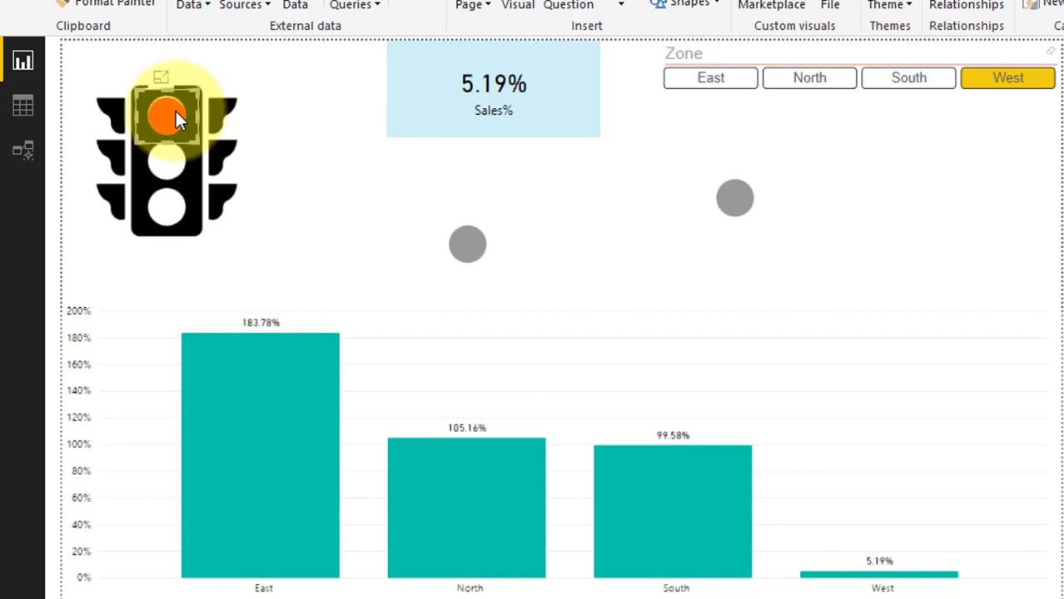
pyautogui.click(310, 119)
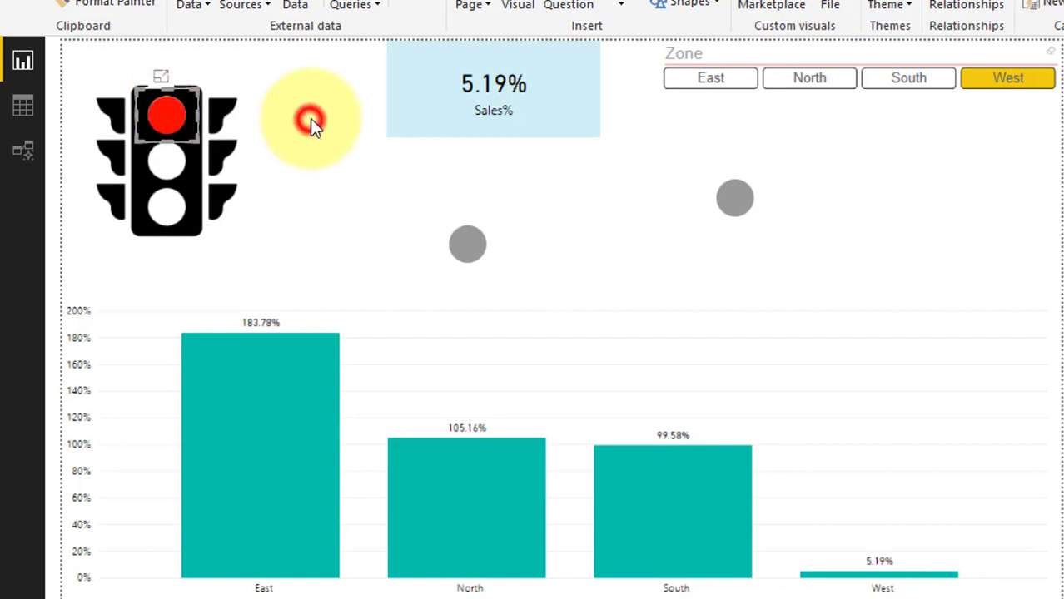
# - Place a grey circle in the middle lamp, nudging it into position with the arrow keys
pyautogui.moveTo(481, 237); pyautogui.dragTo(176, 154)
pyautogui.press('Up')
pyautogui.press('Up')
pyautogui.press('Up')
pyautogui.press('Up')
pyautogui.press('Up')
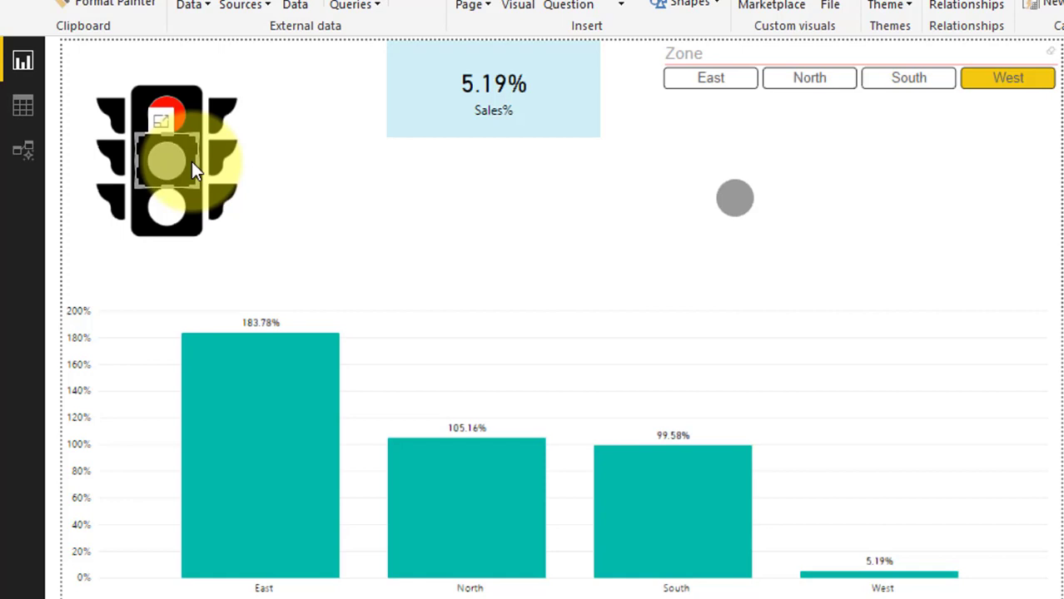
pyautogui.press('Left')
pyautogui.press('Left')
pyautogui.press('Right')
pyautogui.press('Right')
pyautogui.press('Down')
pyautogui.press('Down')
pyautogui.press('Up')
# - Place the last grey circle over the traffic light's bottom lamp
pyautogui.click(350, 142)
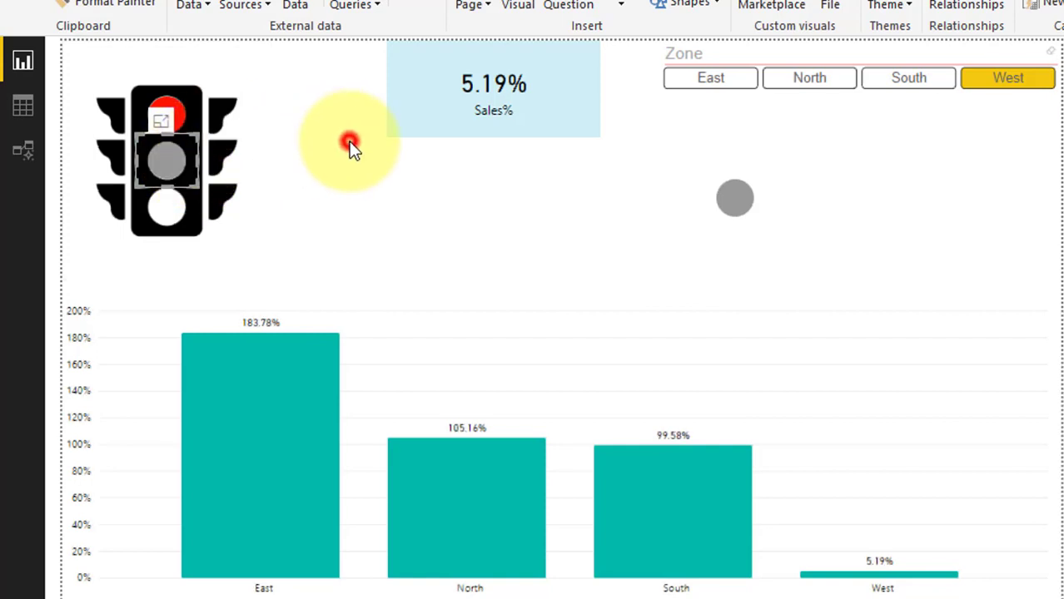
pyautogui.click(755, 192)
pyautogui.moveTo(756, 191); pyautogui.dragTo(193, 208)
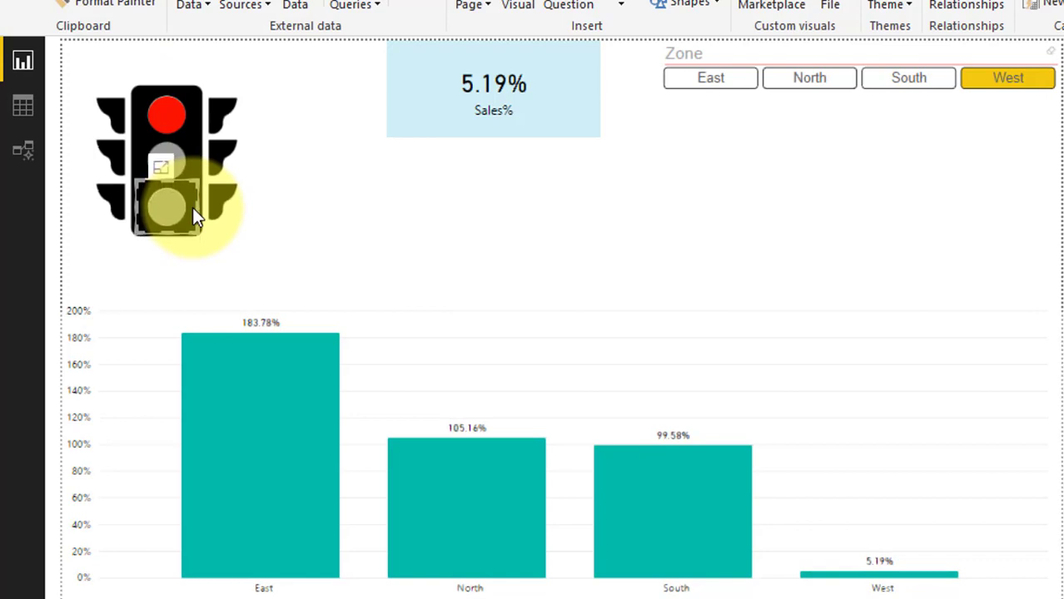
pyautogui.click(290, 196)
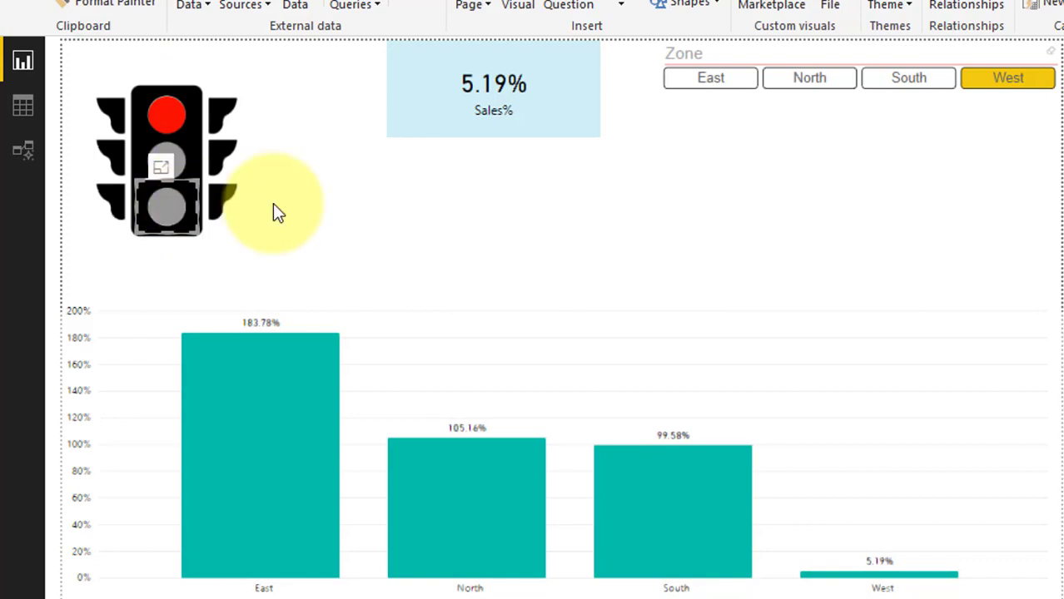
pyautogui.click(243, 172)
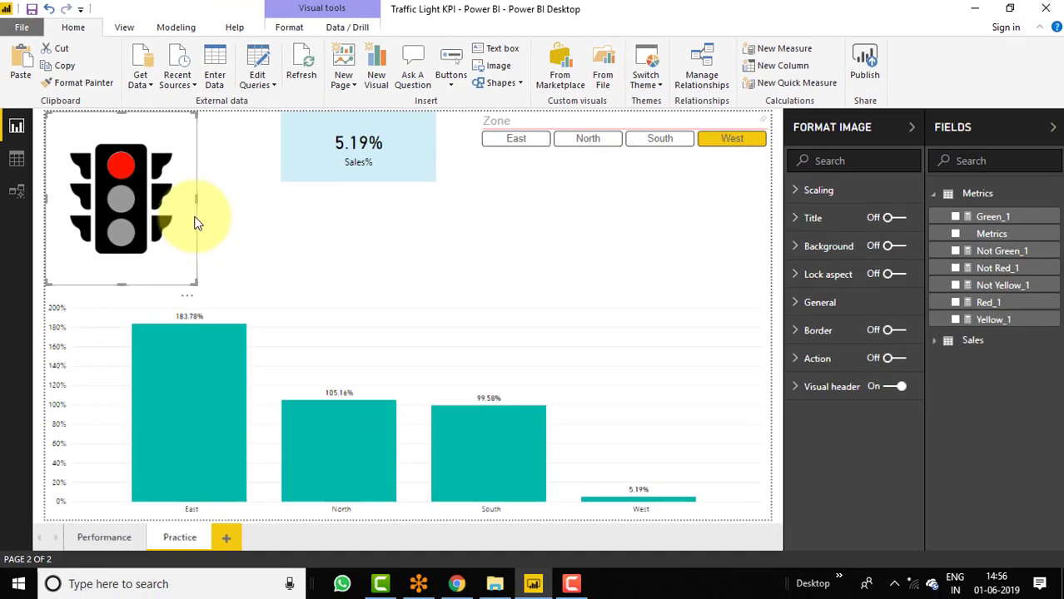
# - Bring the traffic-light image to the front, above all three circles
pyautogui.click(287, 29)
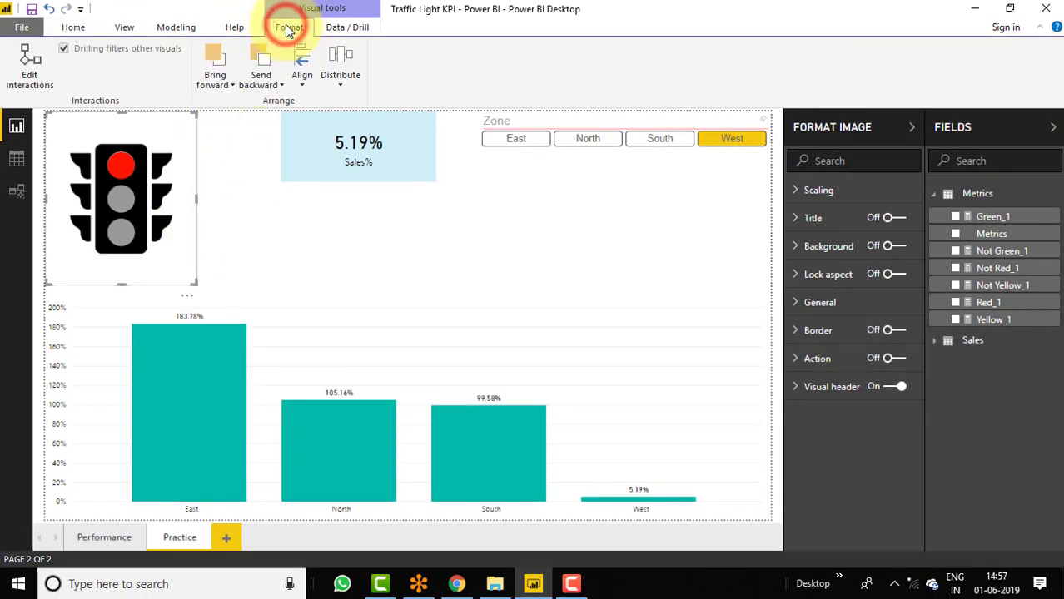
pyautogui.click(231, 88)
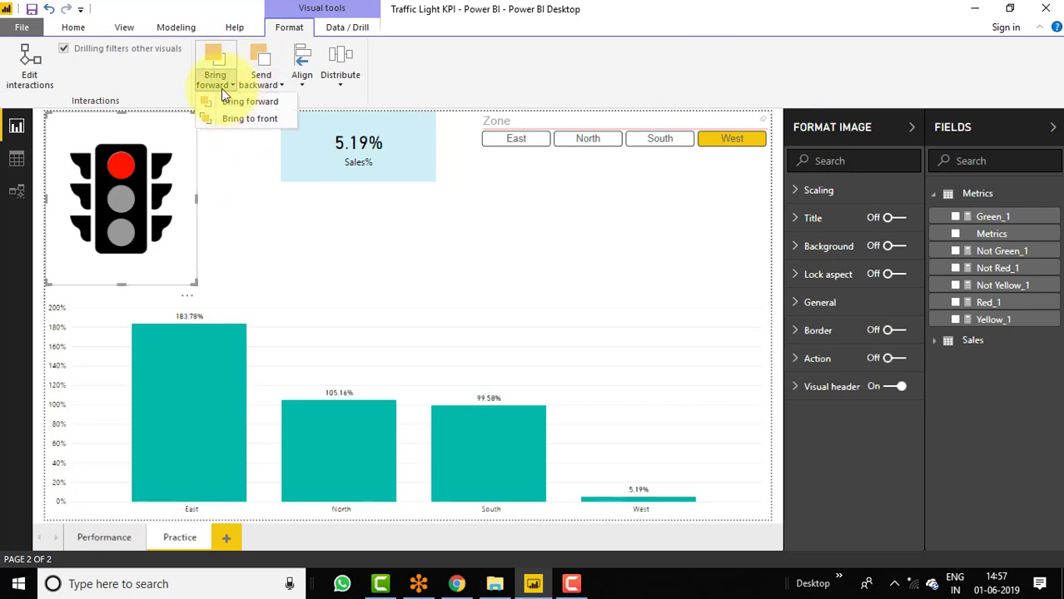
pyautogui.click(232, 120)
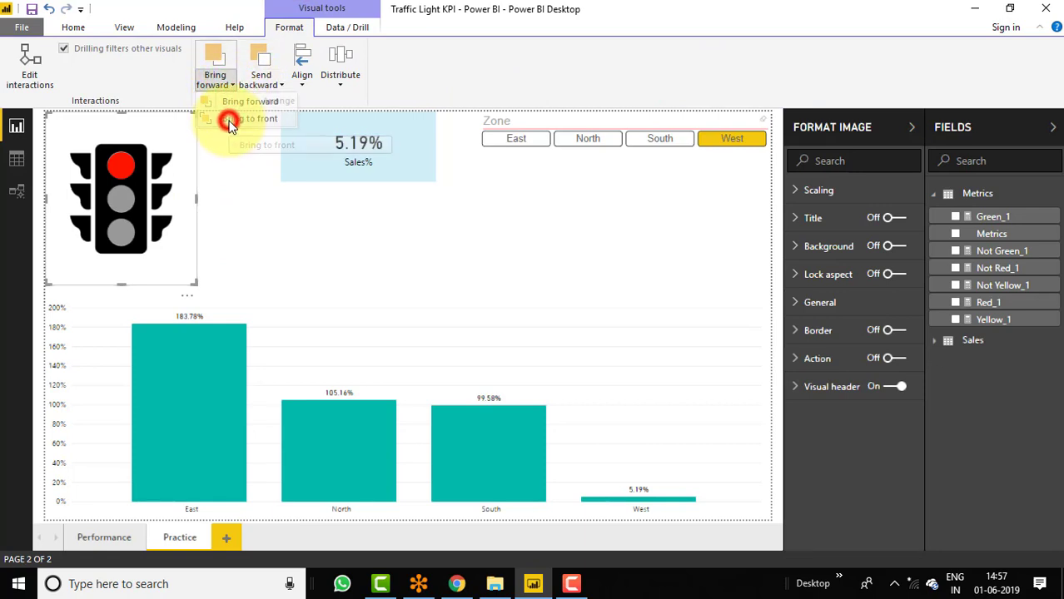
pyautogui.click(227, 175)
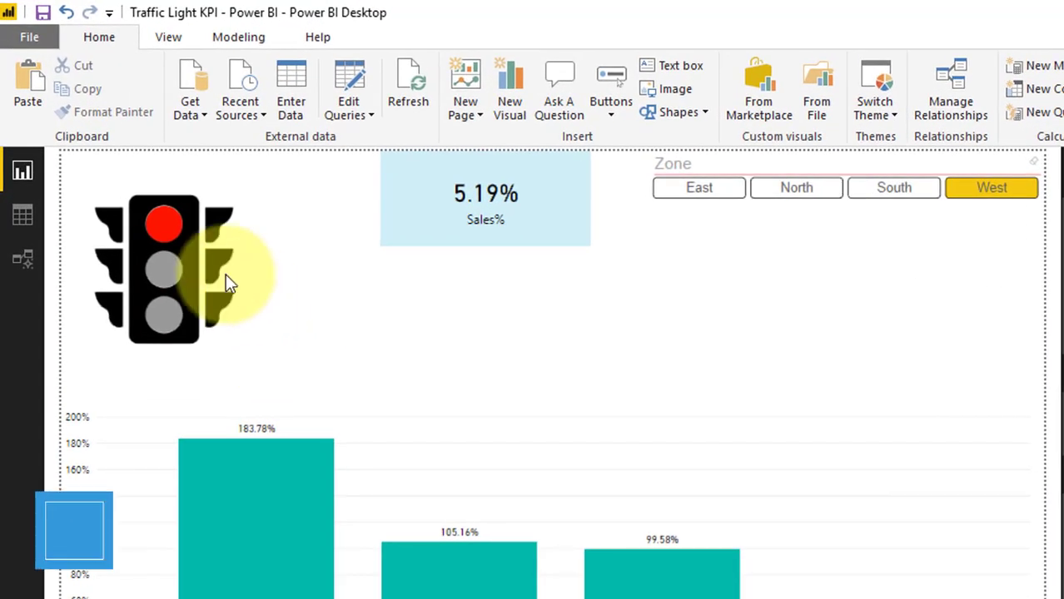
# - Filter the Zone slicer through East, North, South and West, checking green, yellow and red, then return to East
pyautogui.click(200, 278)
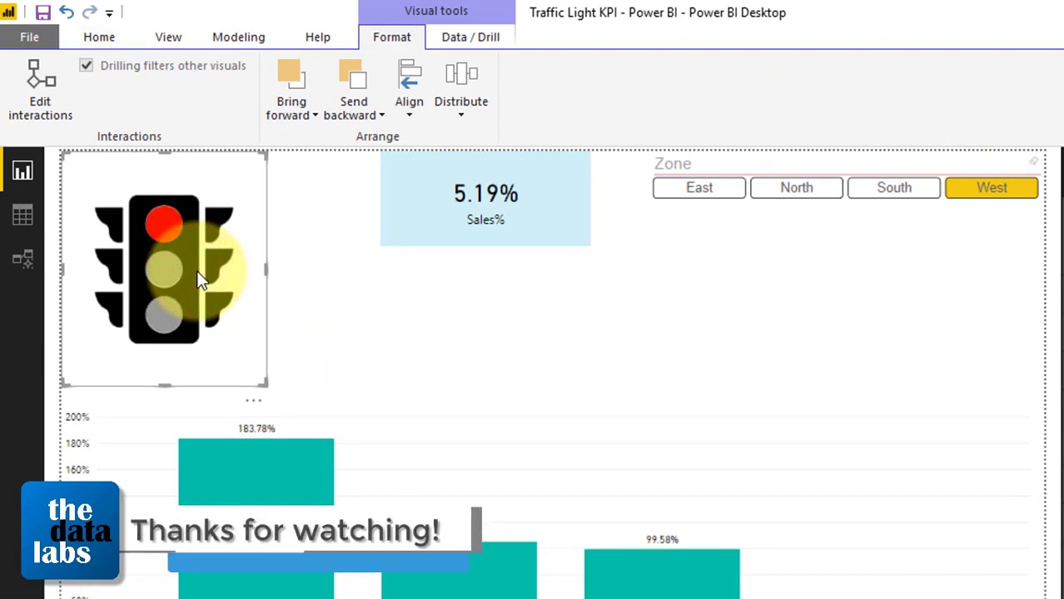
pyautogui.click(351, 327)
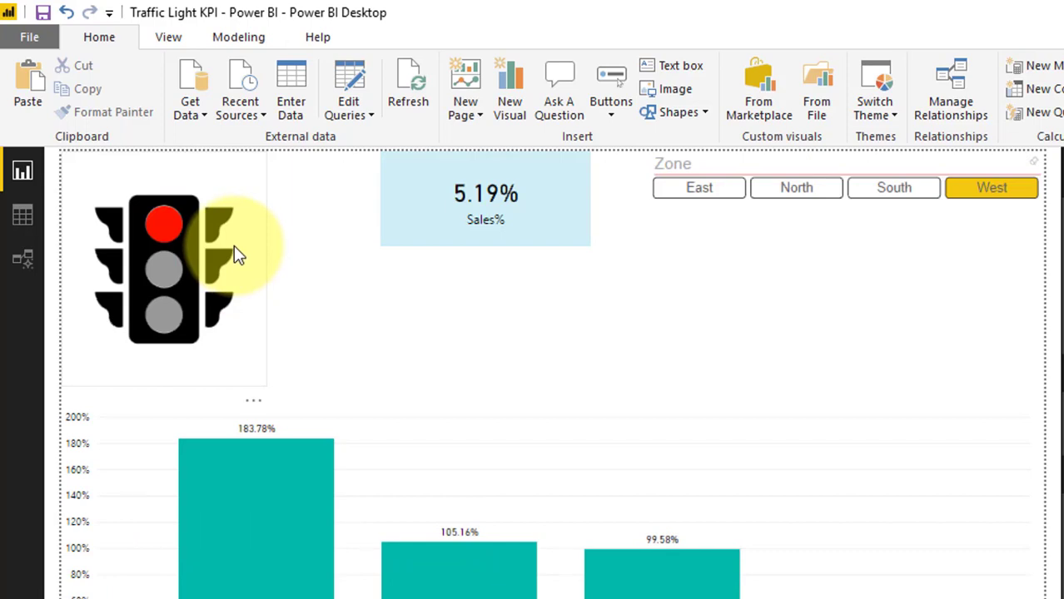
pyautogui.click(699, 197)
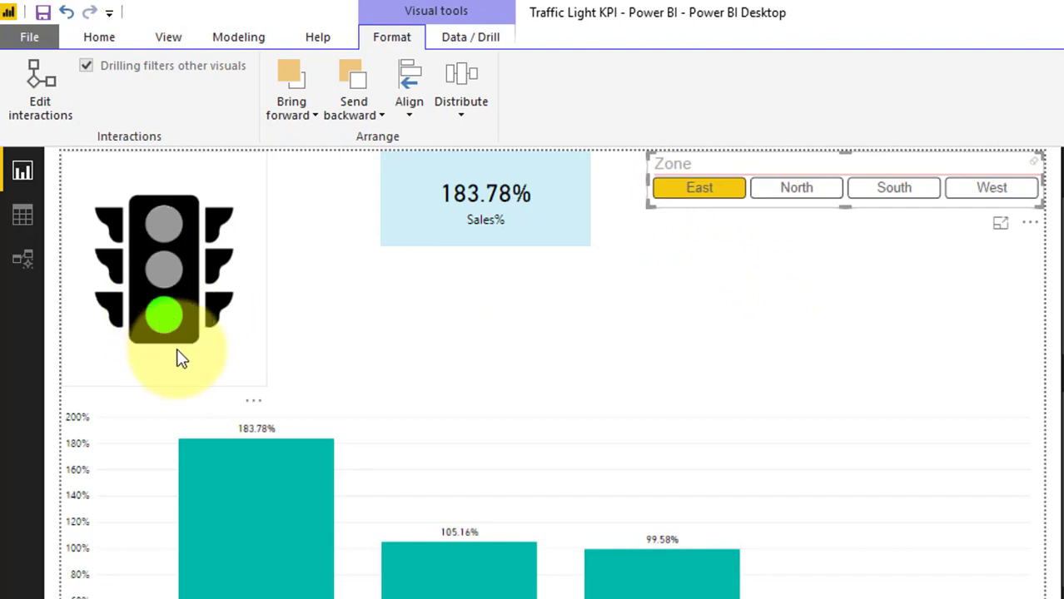
pyautogui.click(793, 188)
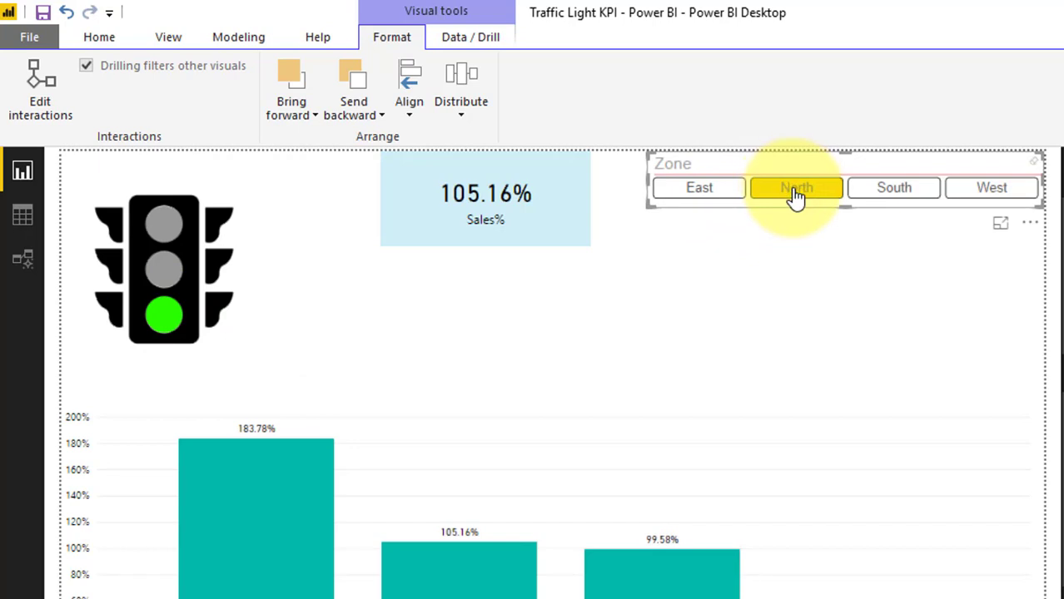
pyautogui.click(891, 199)
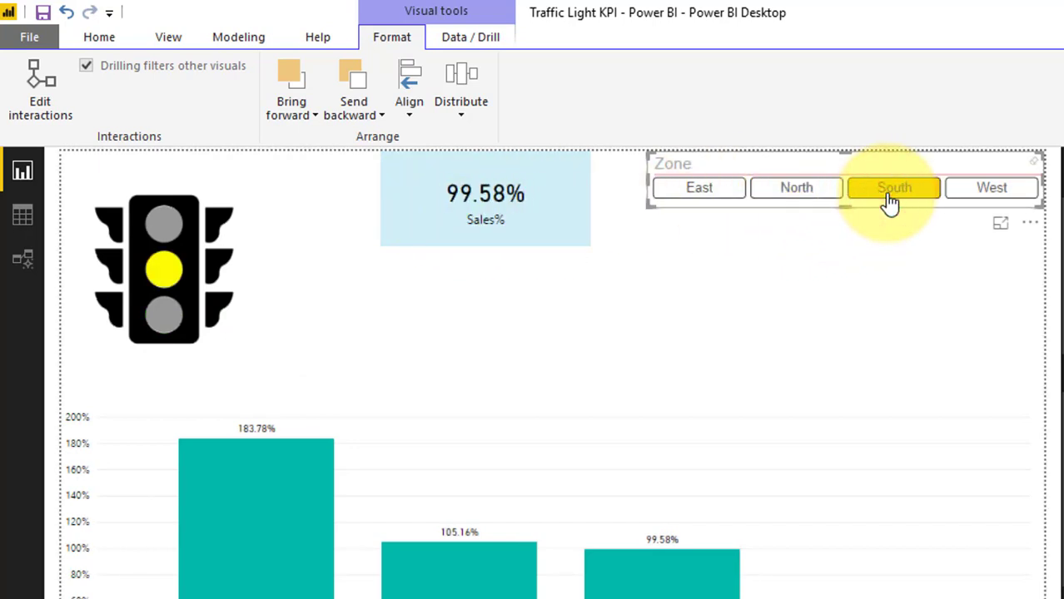
pyautogui.click(976, 198)
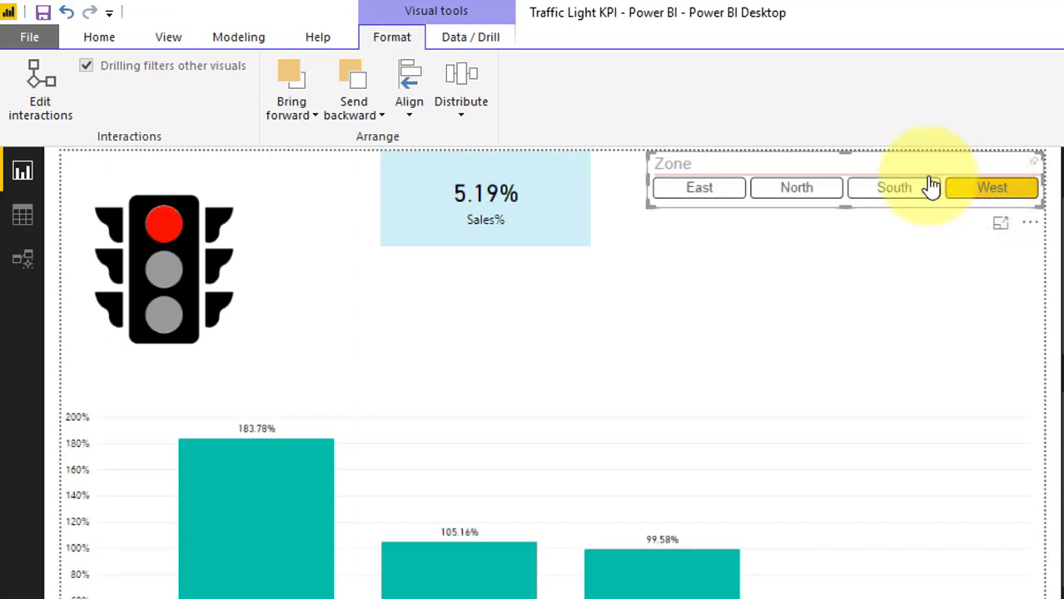
pyautogui.click(691, 192)
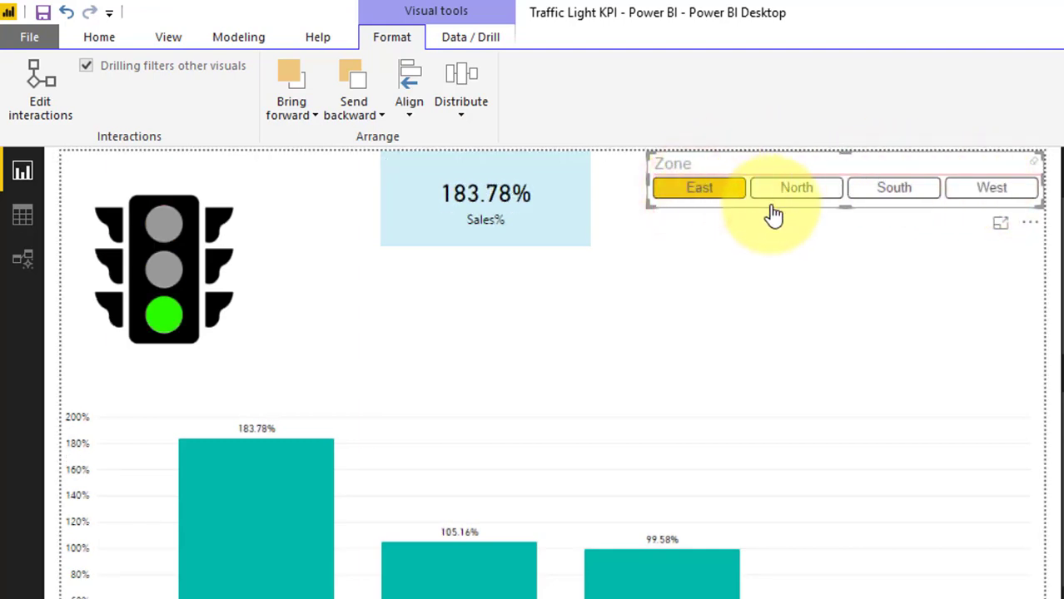